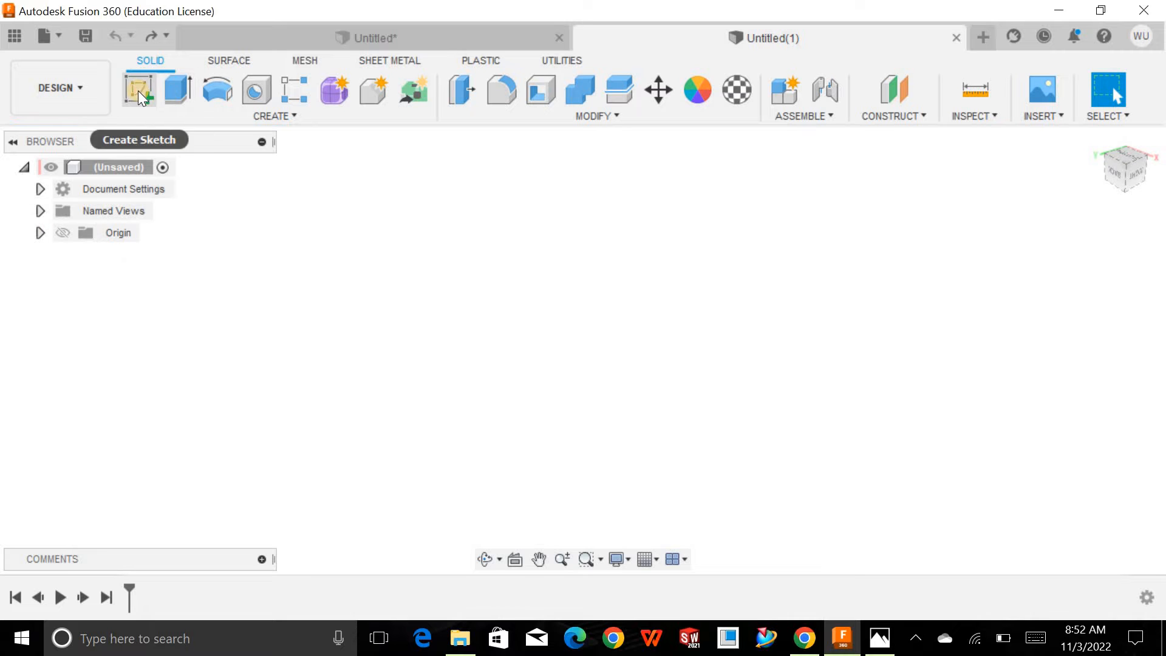
Start a sketch on the vertical YZ origin plane and draw a two-point rectangle about 77 mm wide from the origin.
left_click(137, 90)
left_click(605, 332)
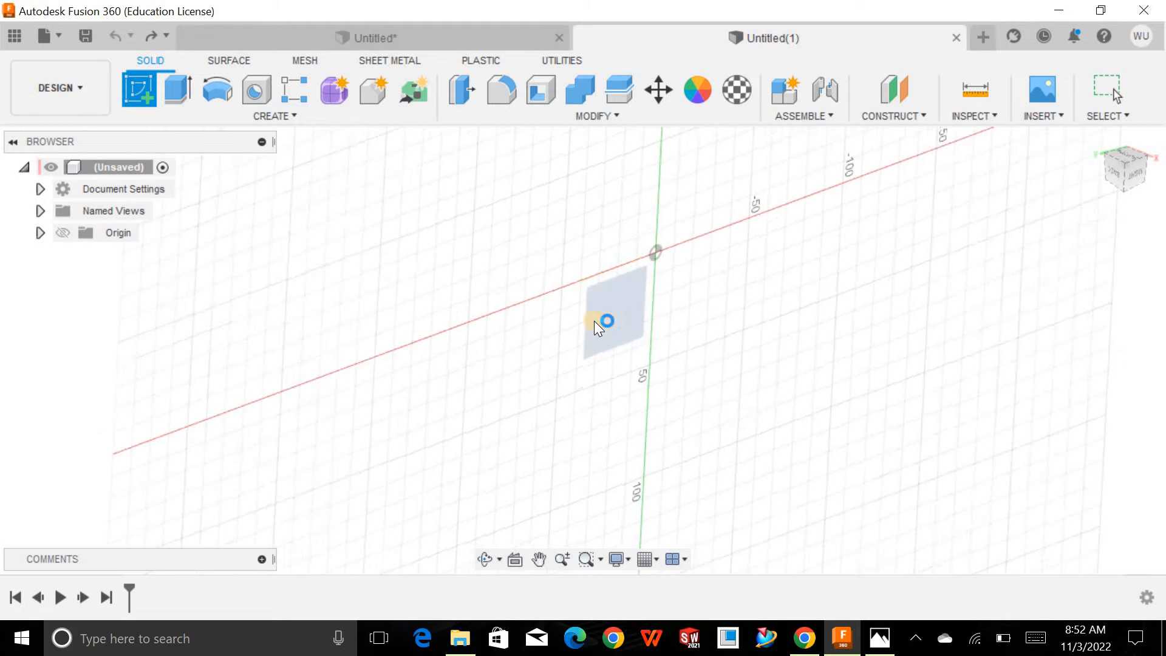
left_click(180, 89)
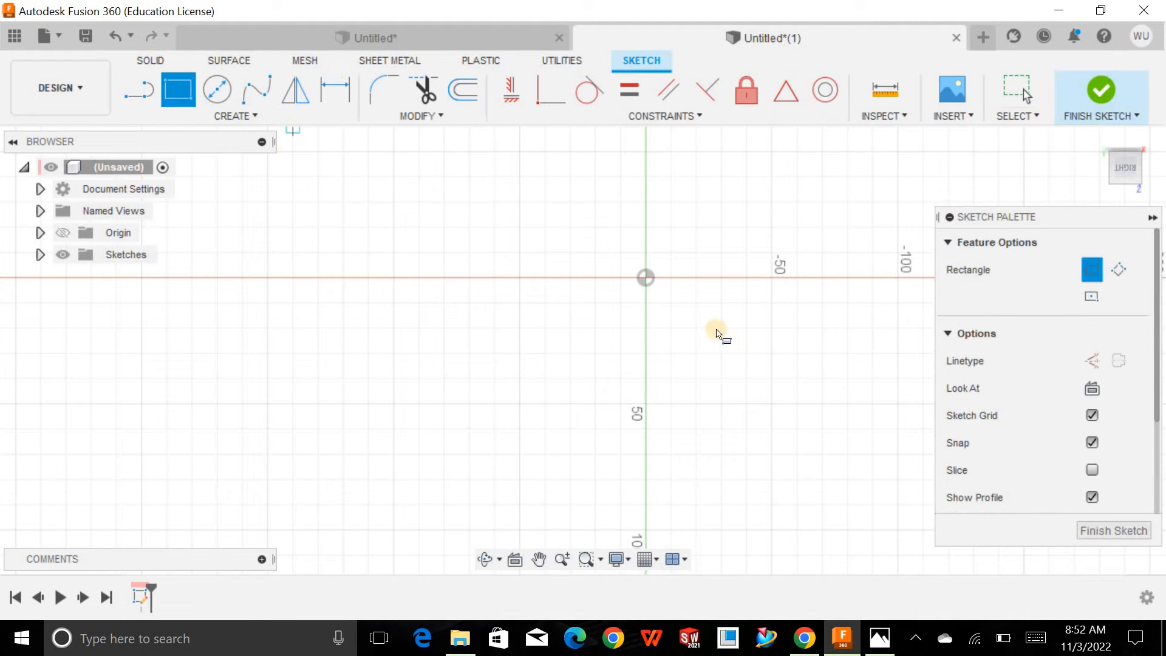
left_click(645, 278)
left_click(841, 168)
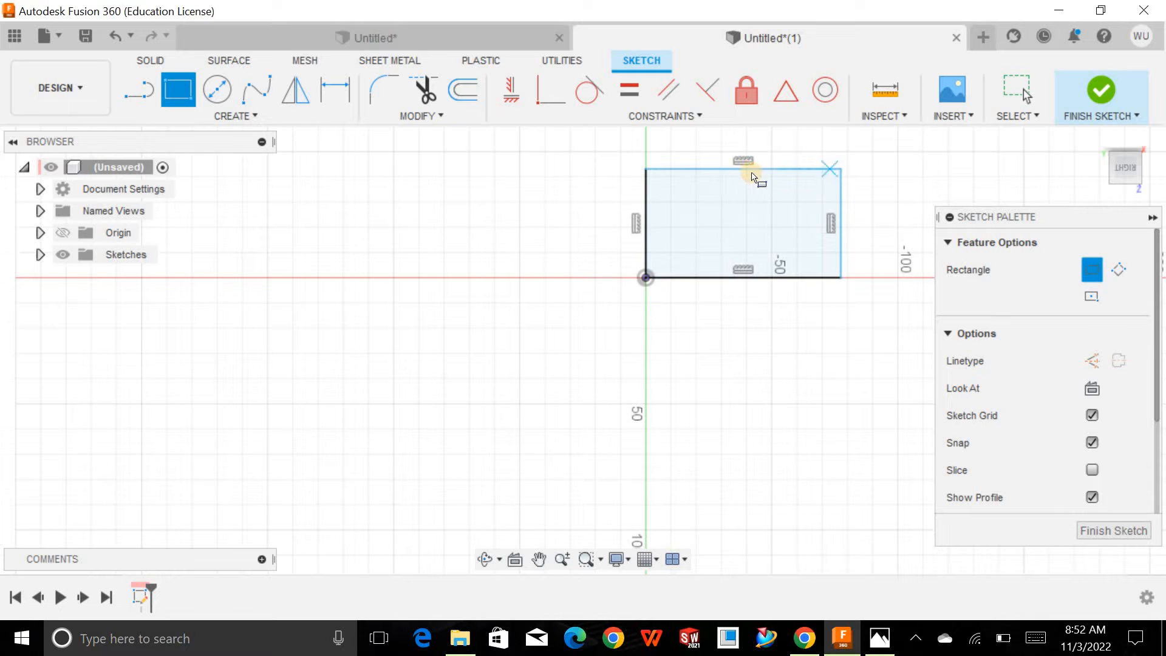
Dimension the rectangle 76 mm wide and 64 mm high, and finish the sketch.
left_click(334, 91)
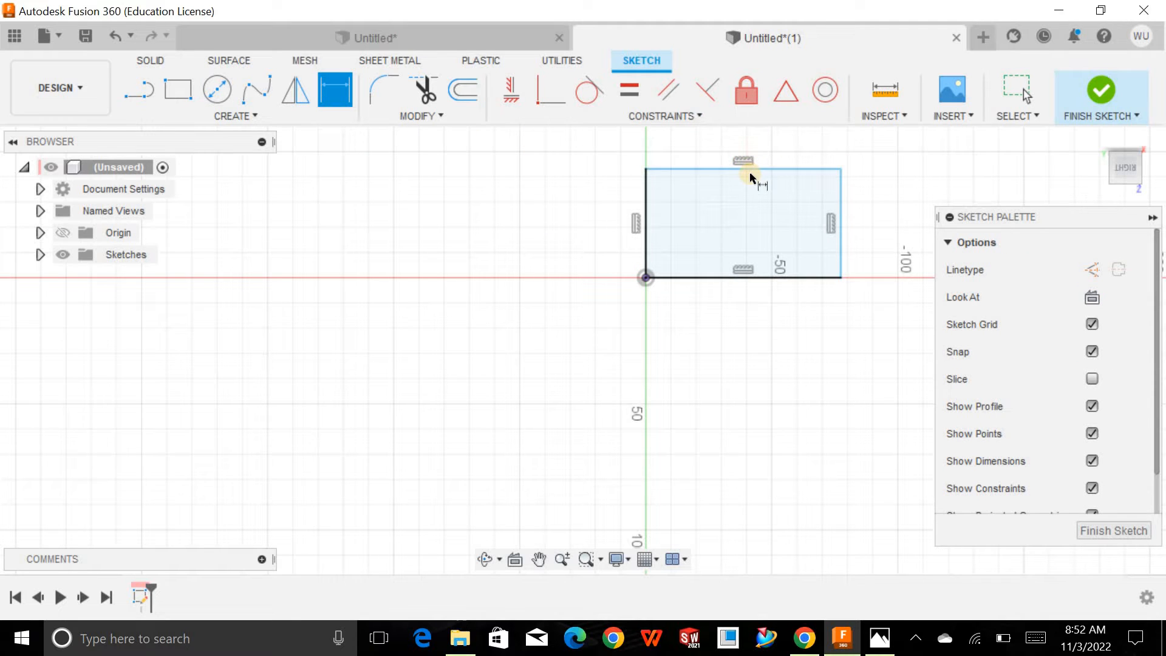
left_click(746, 162)
left_click(746, 148)
type("76")
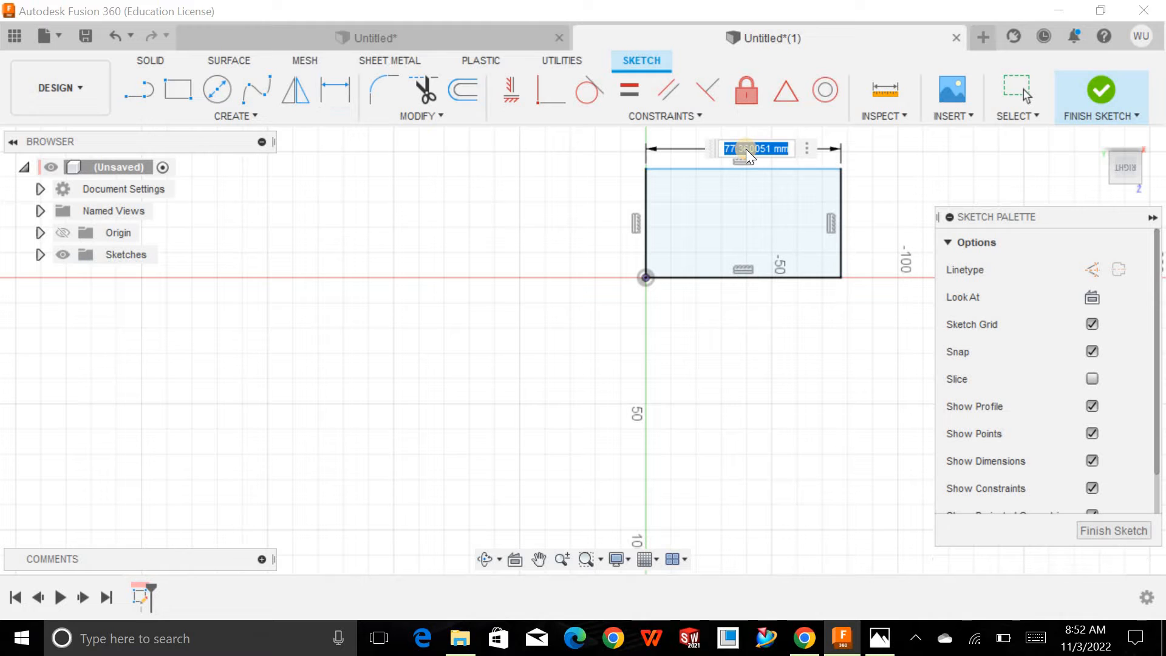
key("Return")
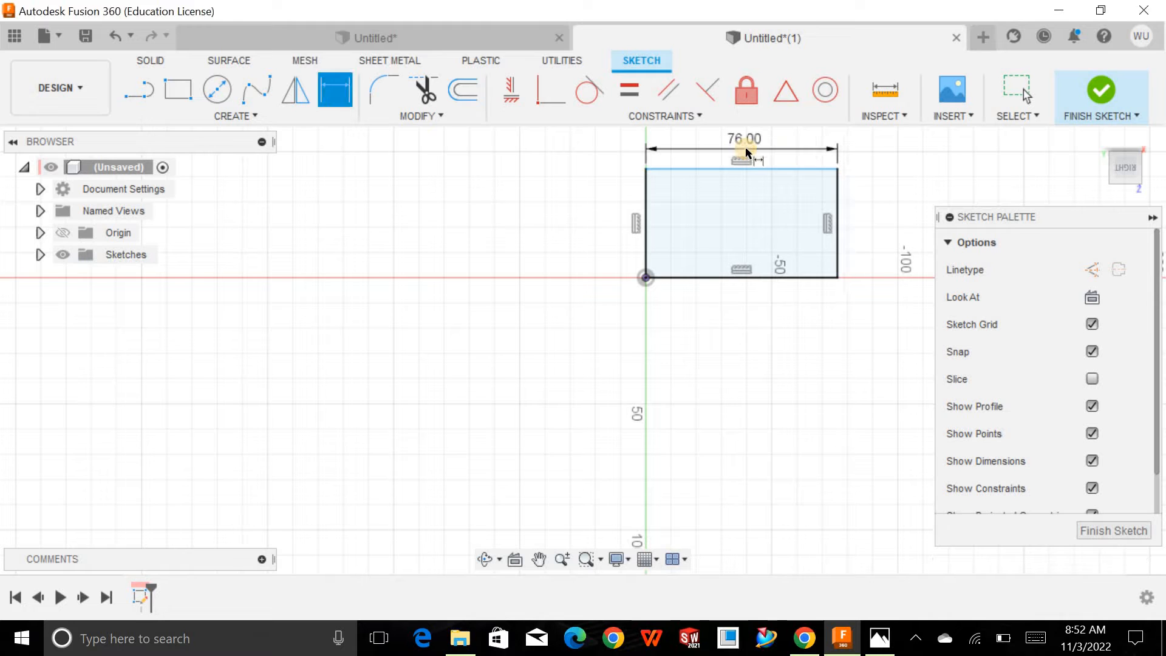
left_click(839, 212)
left_click(866, 209)
type("64")
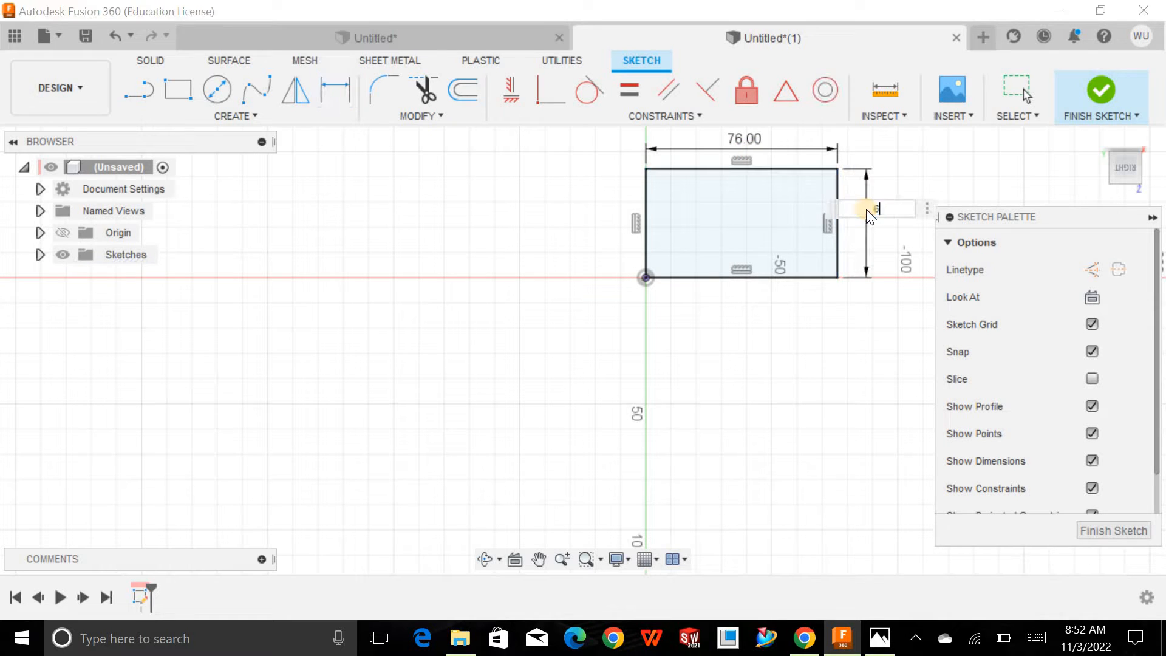
key("Return")
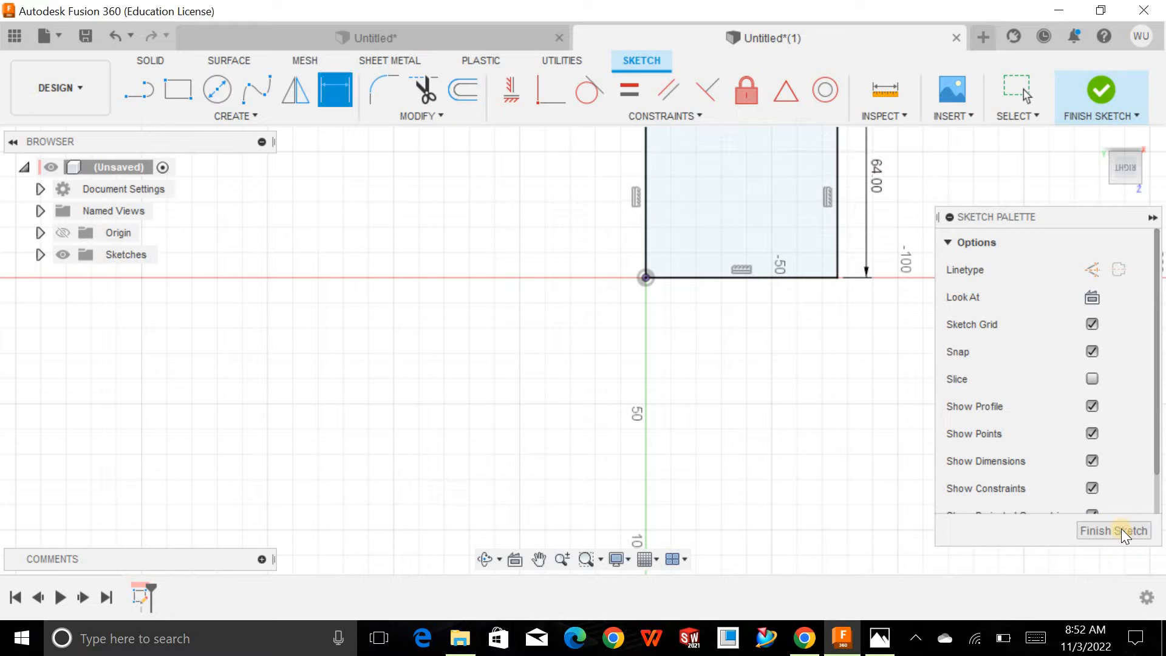
left_click(1121, 529)
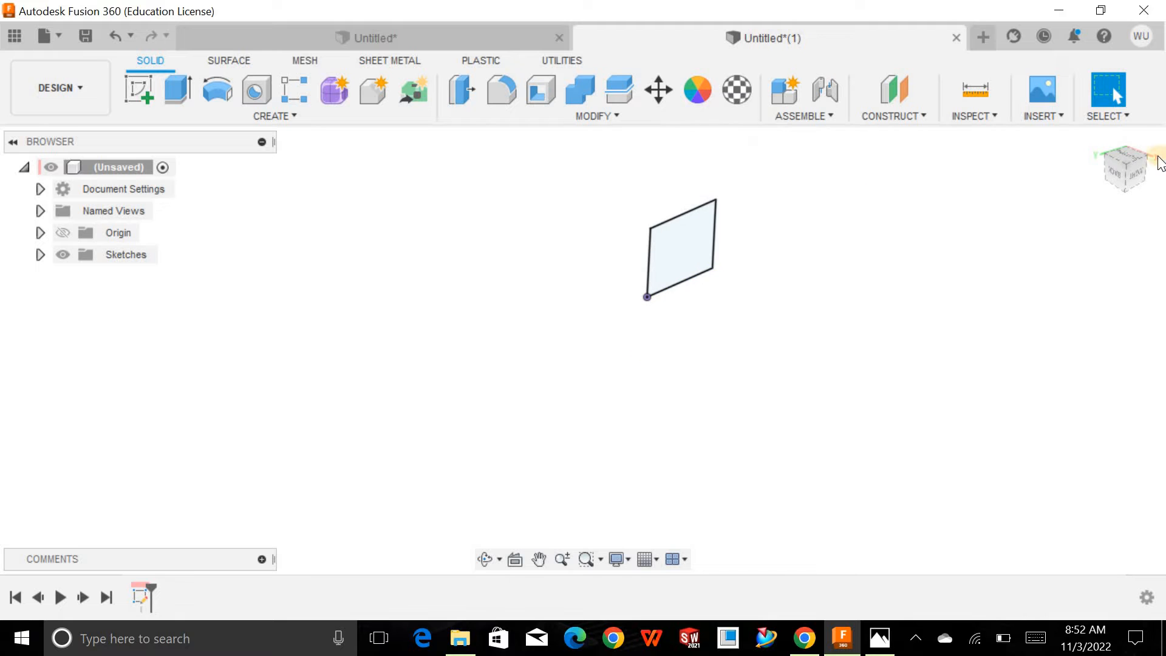
Extrude the rectangle profile 70 mm to one side as a new body.
left_click(1099, 140)
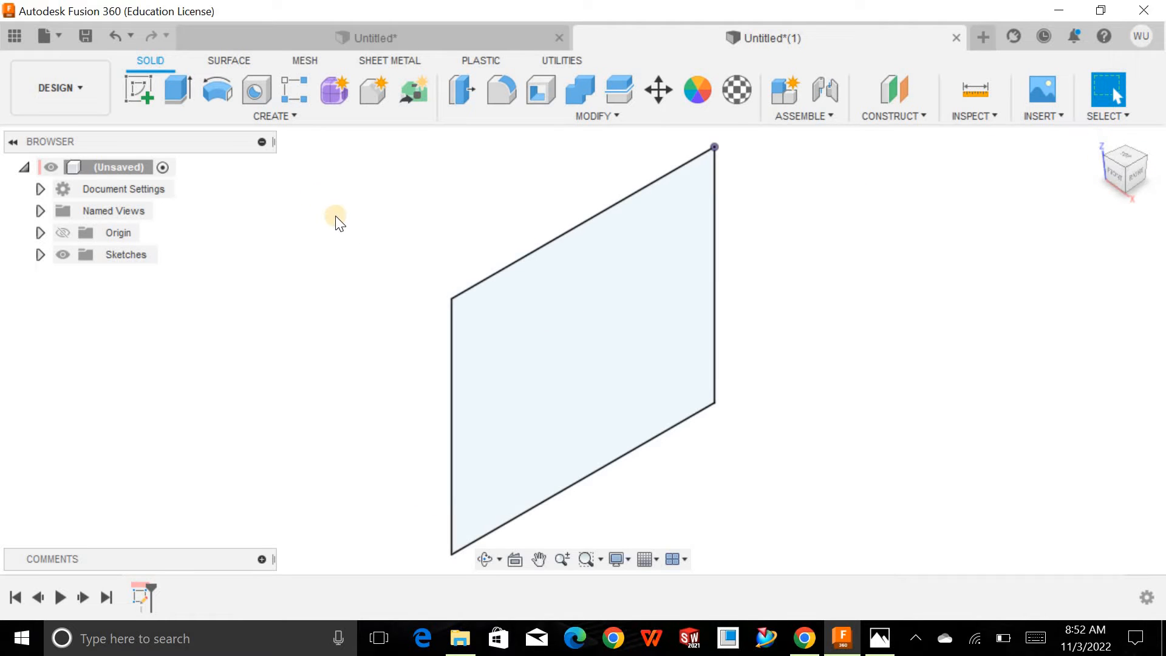
left_click(177, 90)
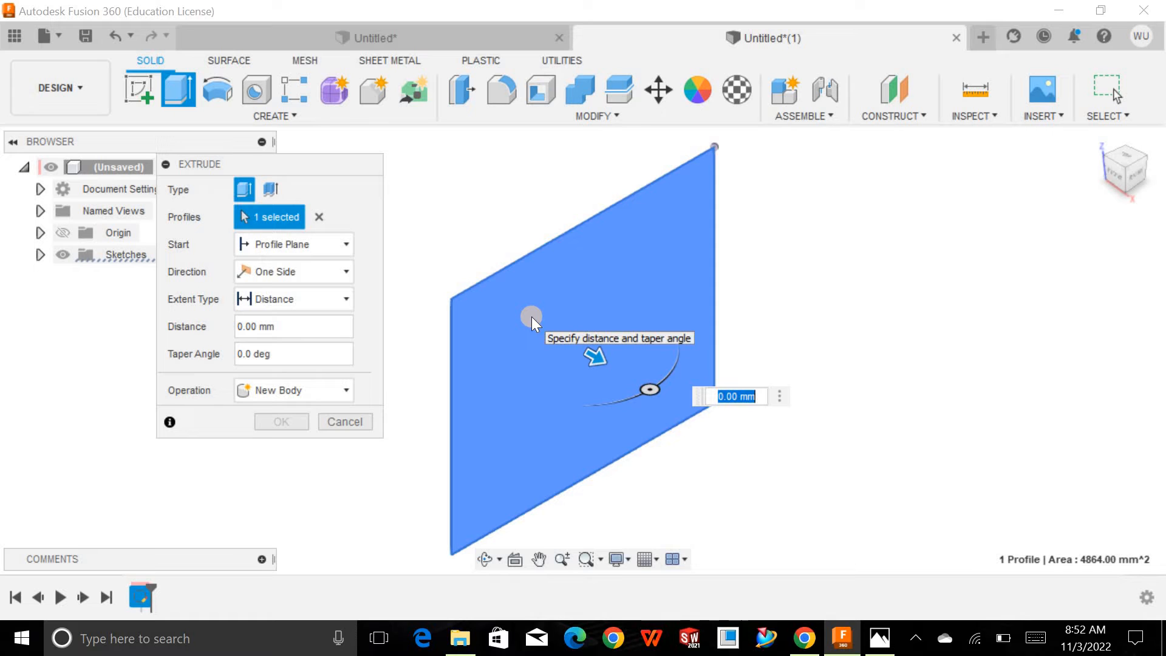
type("70")
key("Return")
scroll(659, 356, "down", 3)
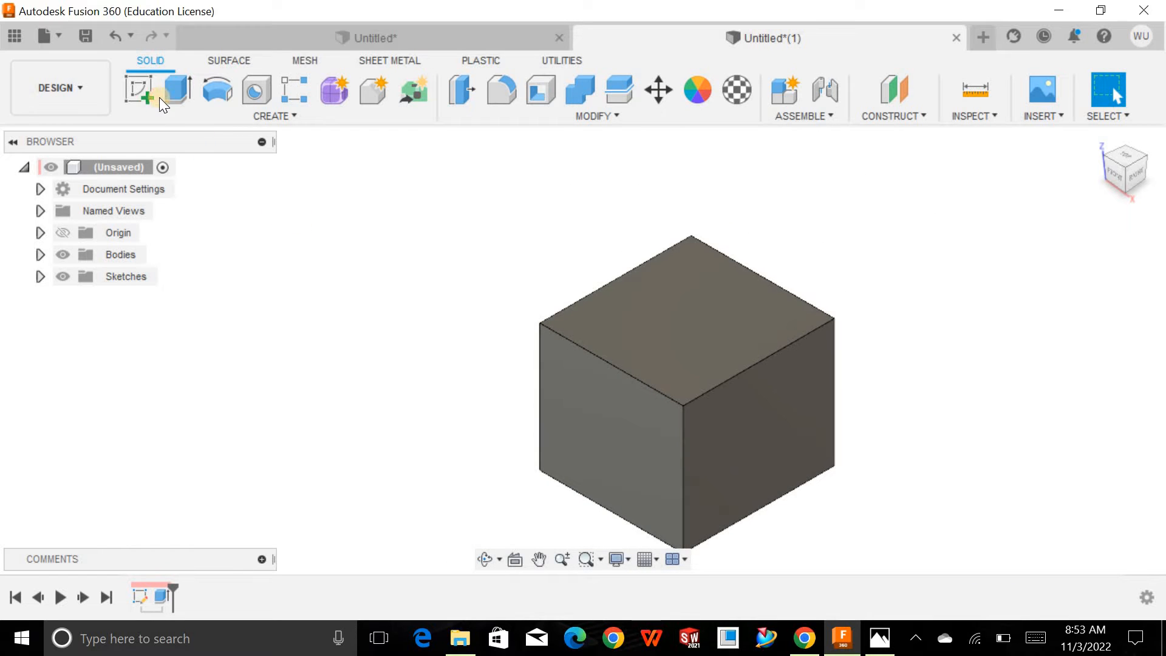
Start a sketch on the block's 76 × 64 mm front face and draw a vertical centerline between its upper and lower edge midpoints.
left_click(142, 93)
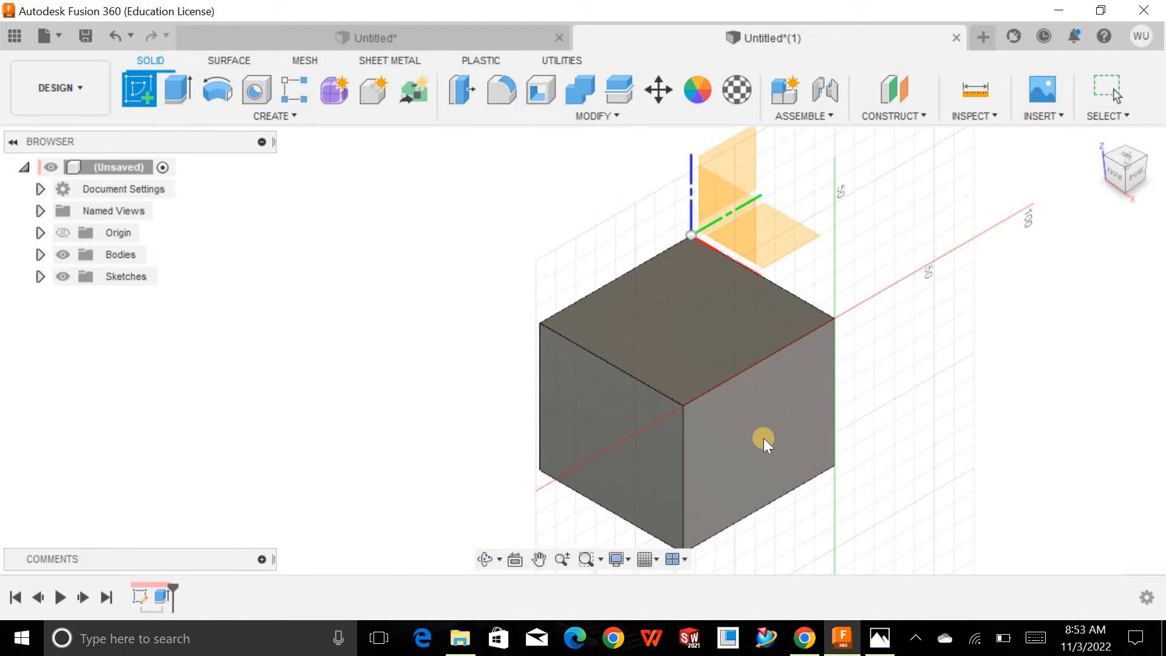
left_click(740, 436)
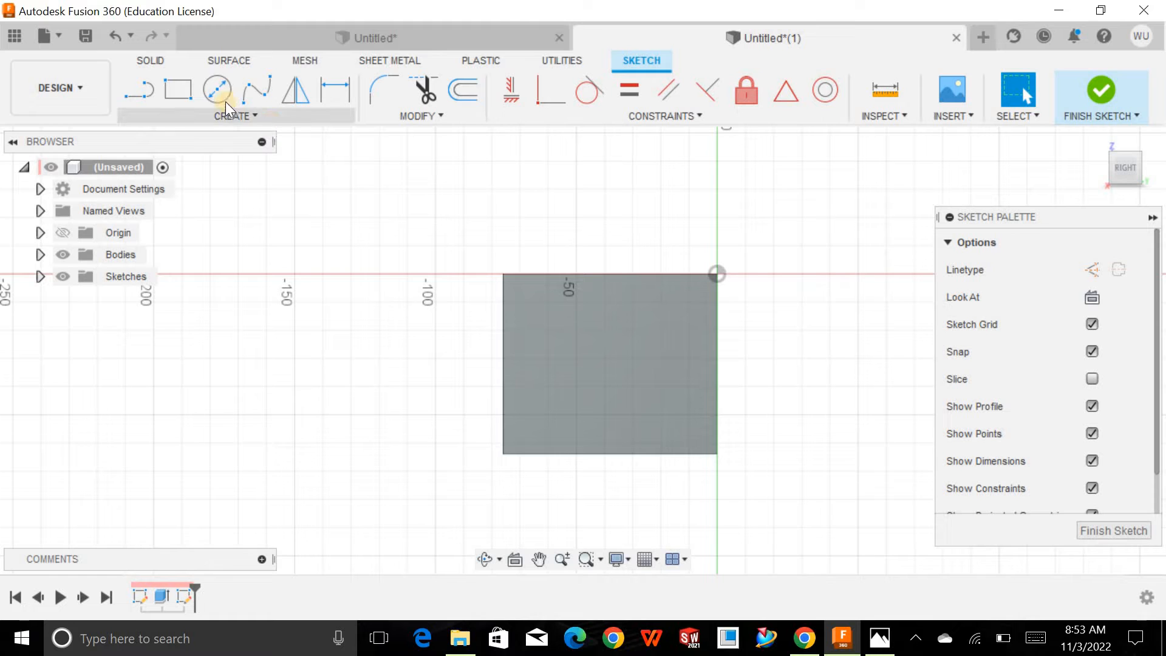
left_click(142, 92)
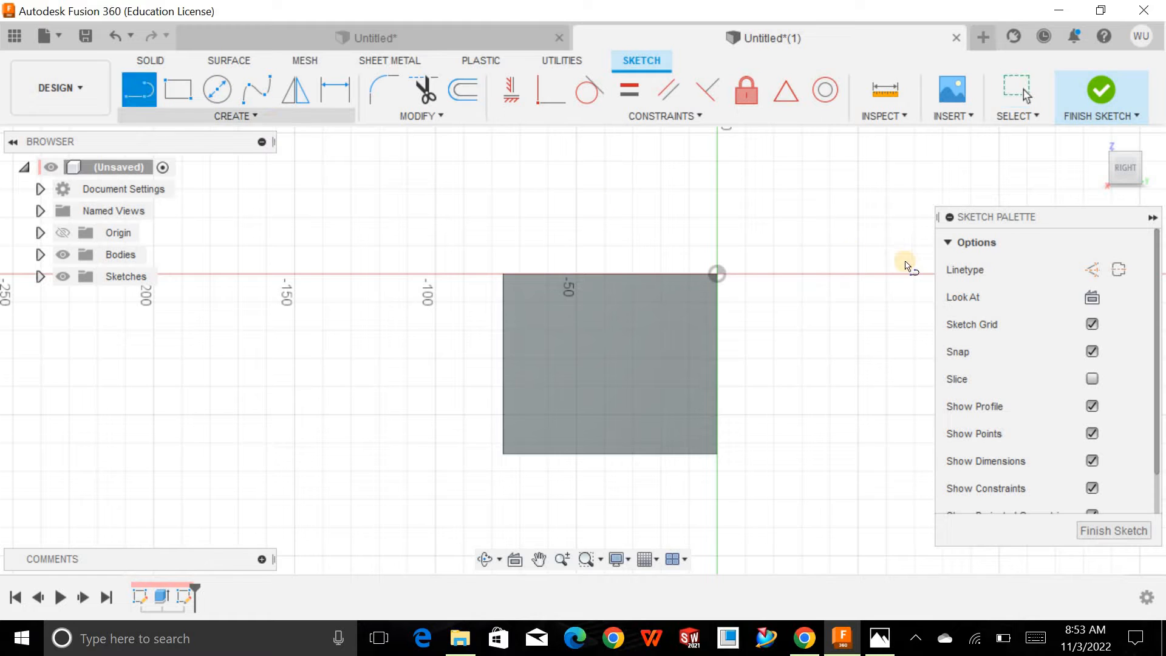
left_click(1119, 269)
left_click(609, 274)
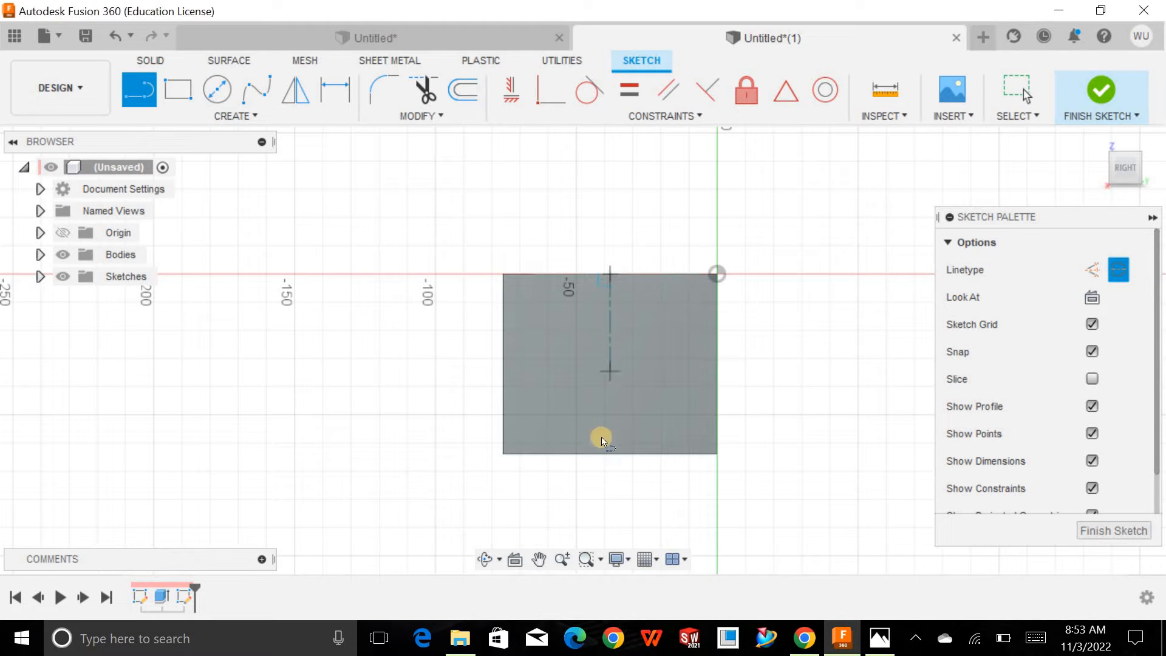
left_click(610, 452)
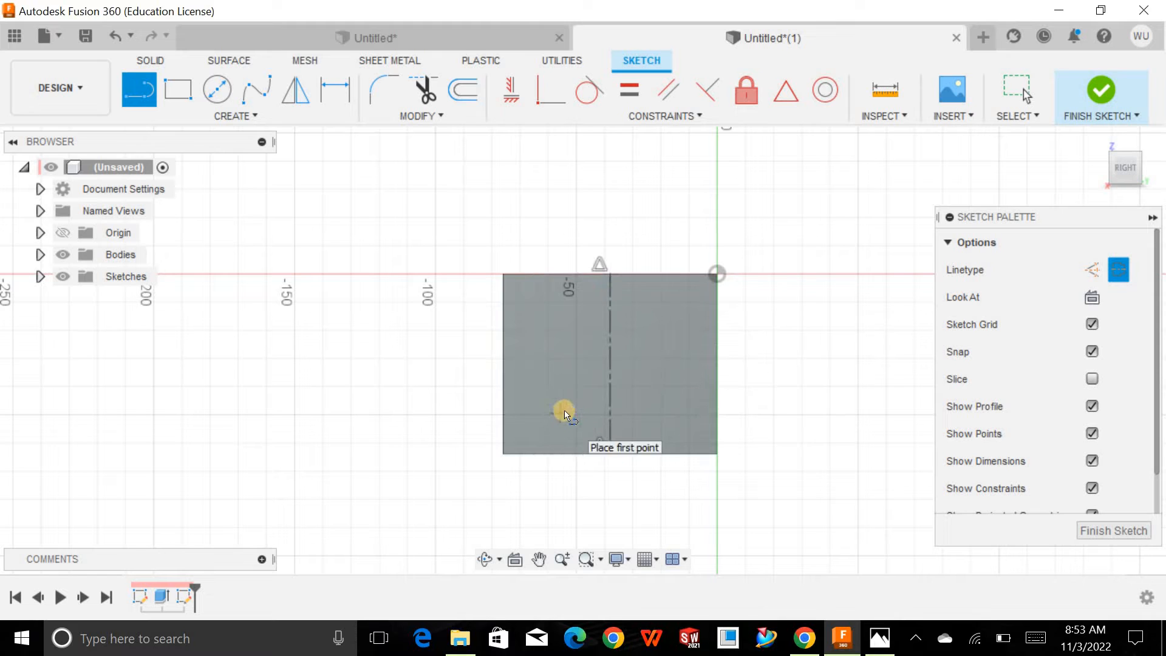
Draw a horizontal solid line across the face between the midpoints of its two side edges.
left_click(1116, 271)
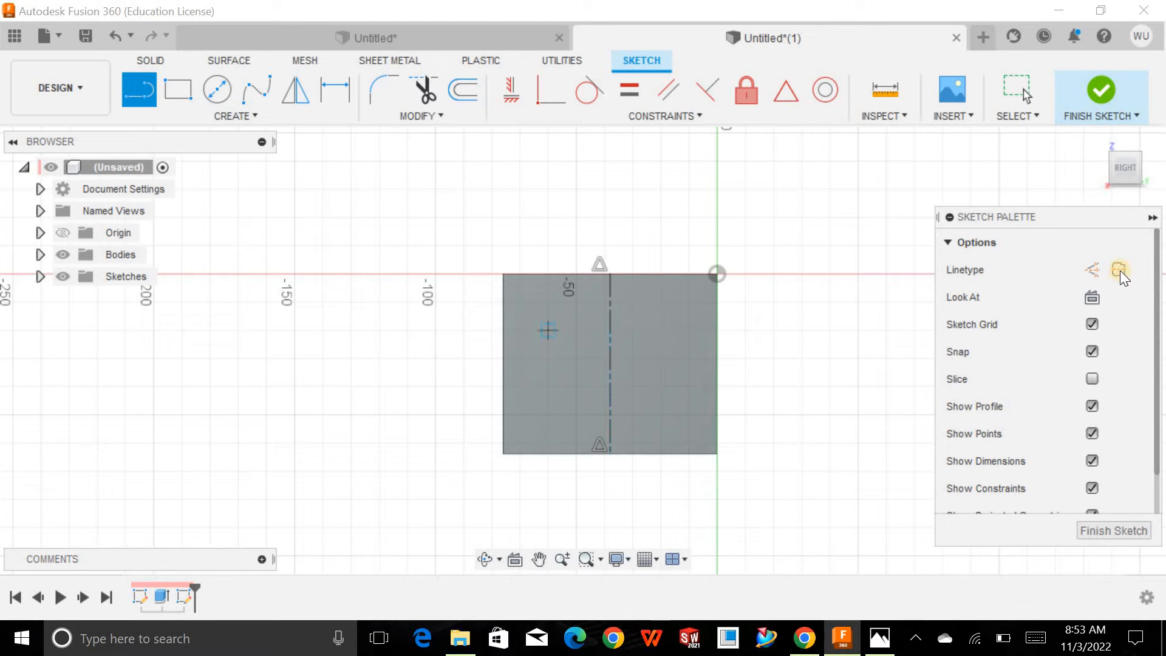
left_click(503, 365)
left_click(503, 364)
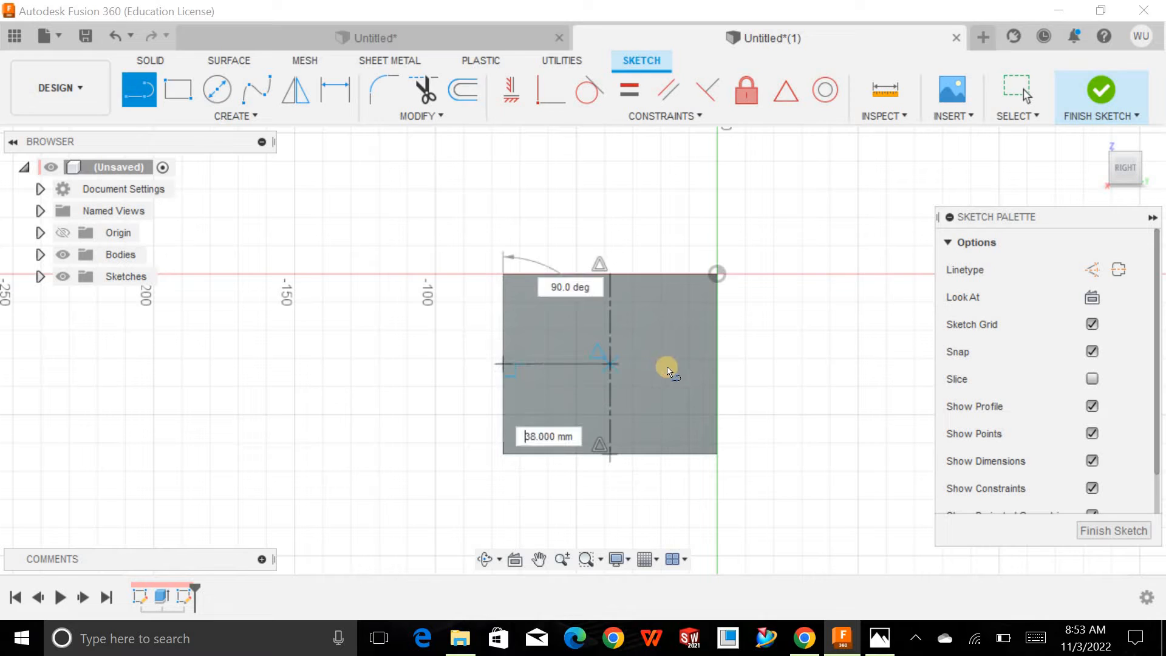
left_click(717, 364)
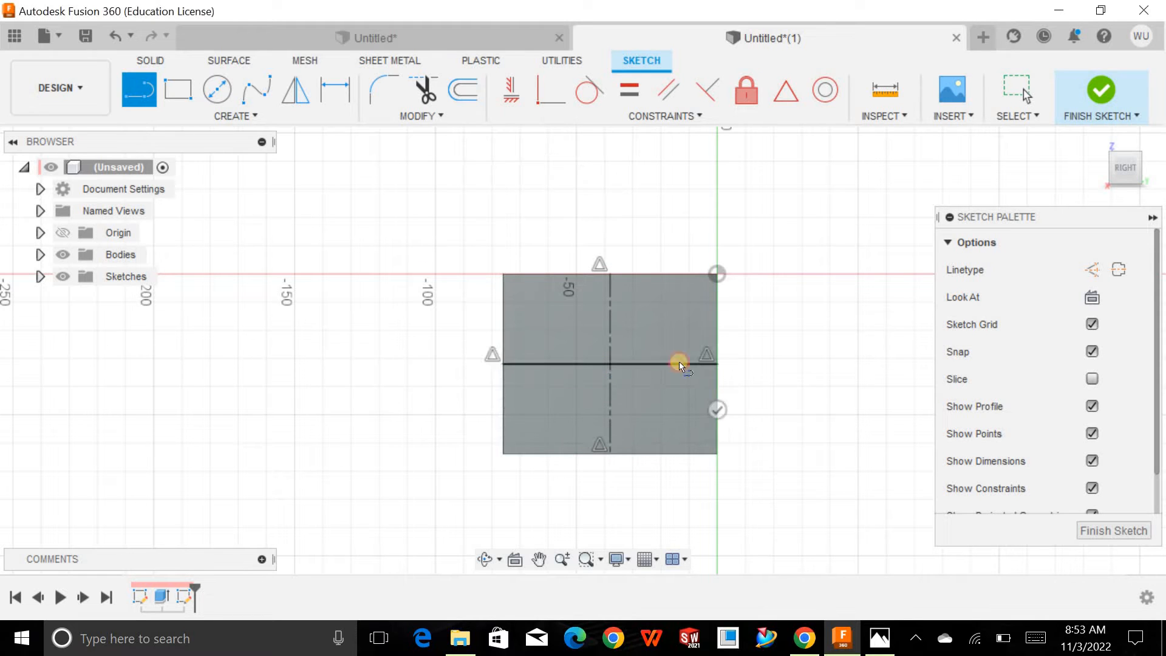
Draw a center rectangle about 47 mm wide from the point where the two midlines cross.
left_click(189, 89)
left_click(233, 115)
mouse_move(243, 156)
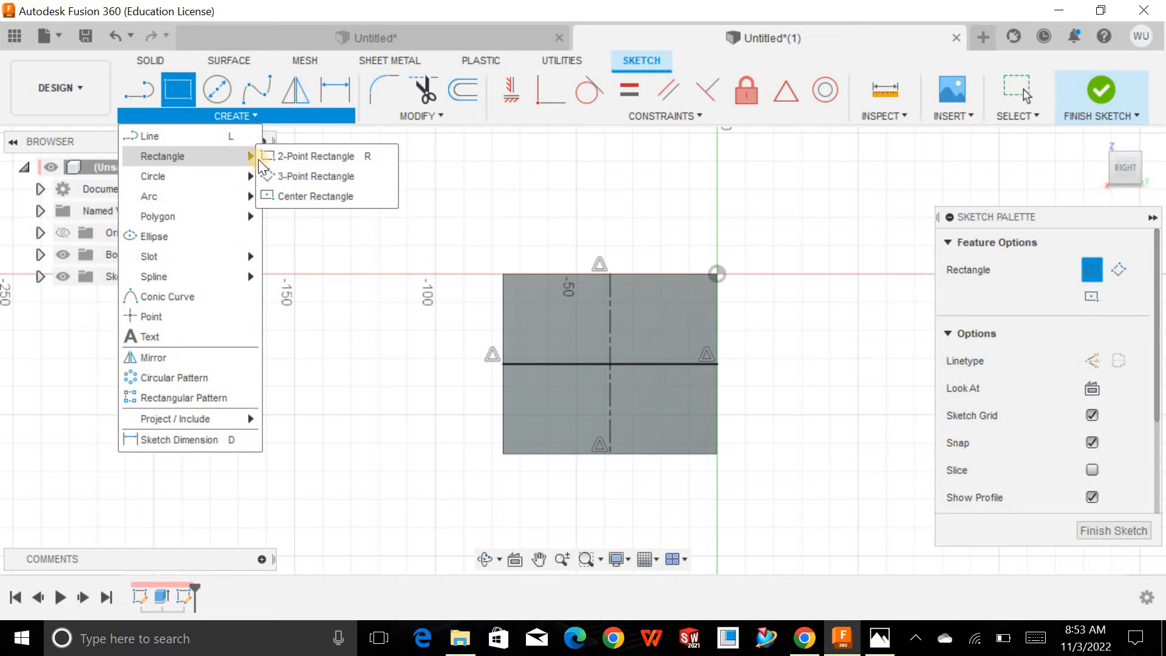
left_click(286, 193)
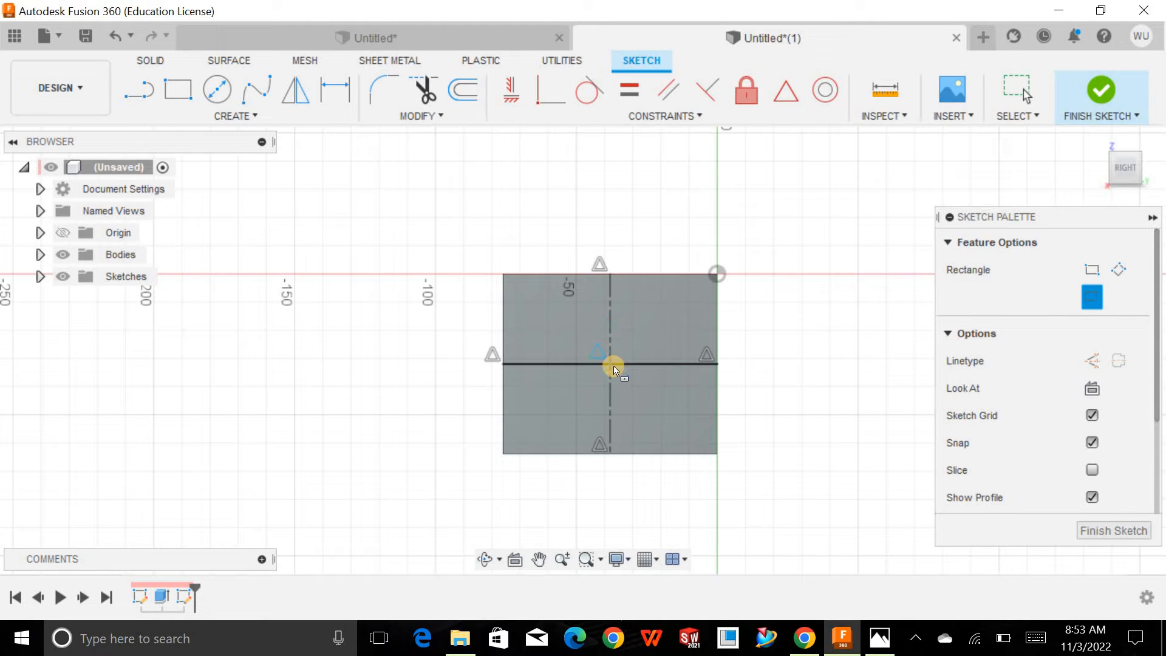
left_click(609, 364)
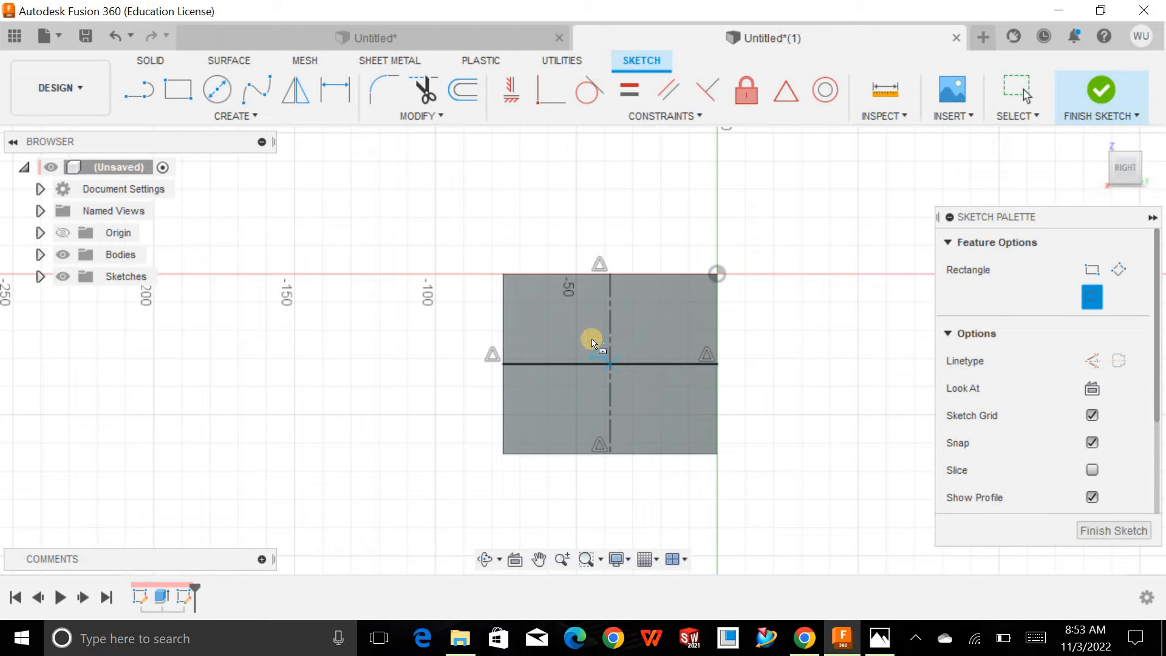
left_click(544, 313)
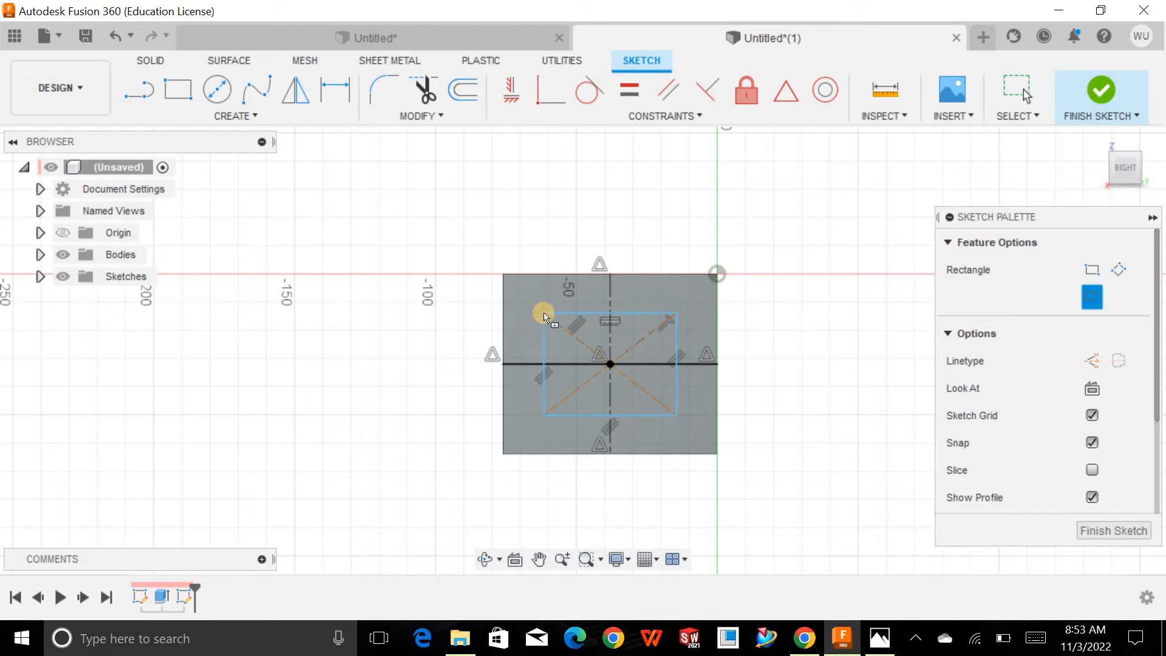
Dimension the center rectangle 50 mm wide and 36 mm high, and finish the sketch.
left_click(343, 89)
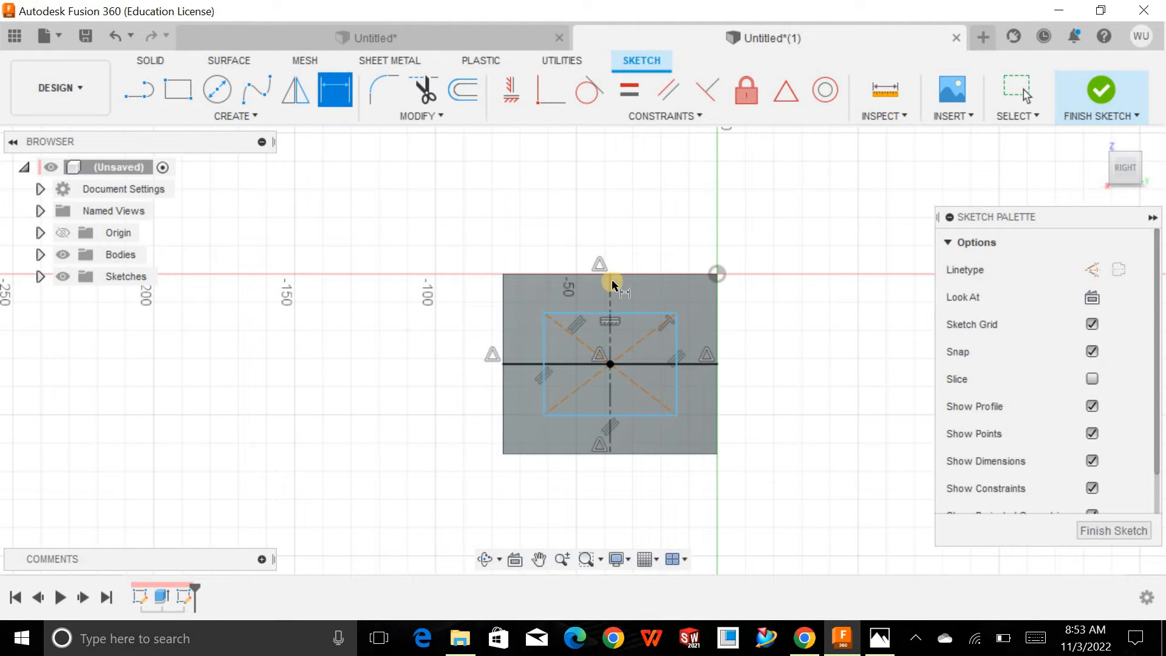
left_click(620, 308)
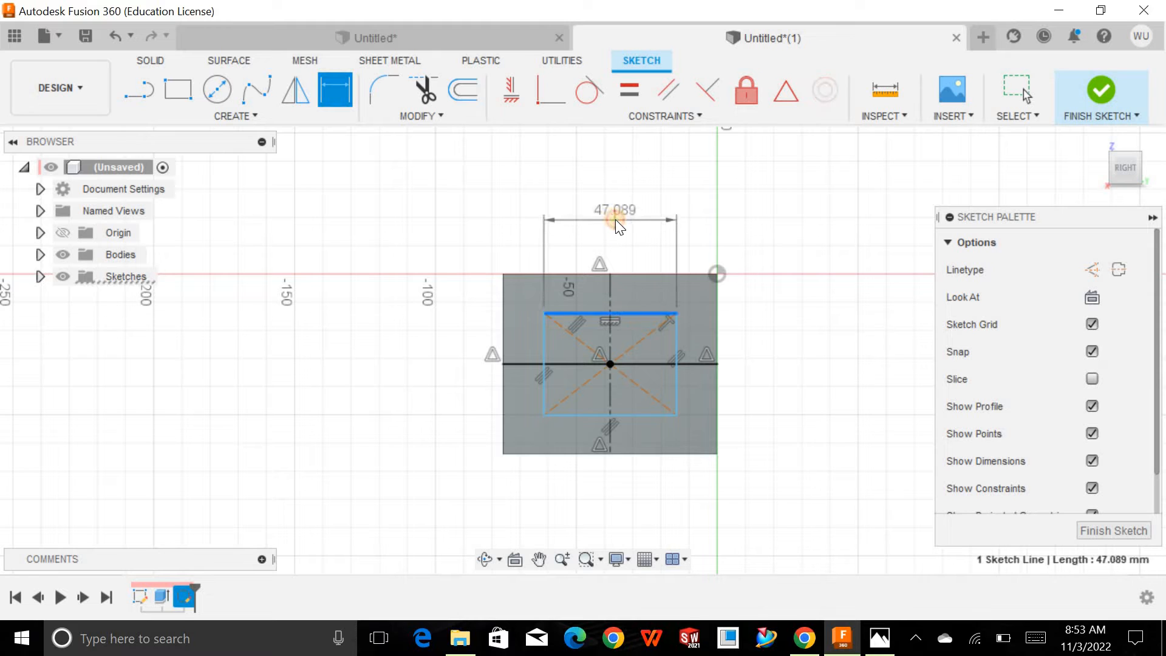
left_click(614, 220)
type("50")
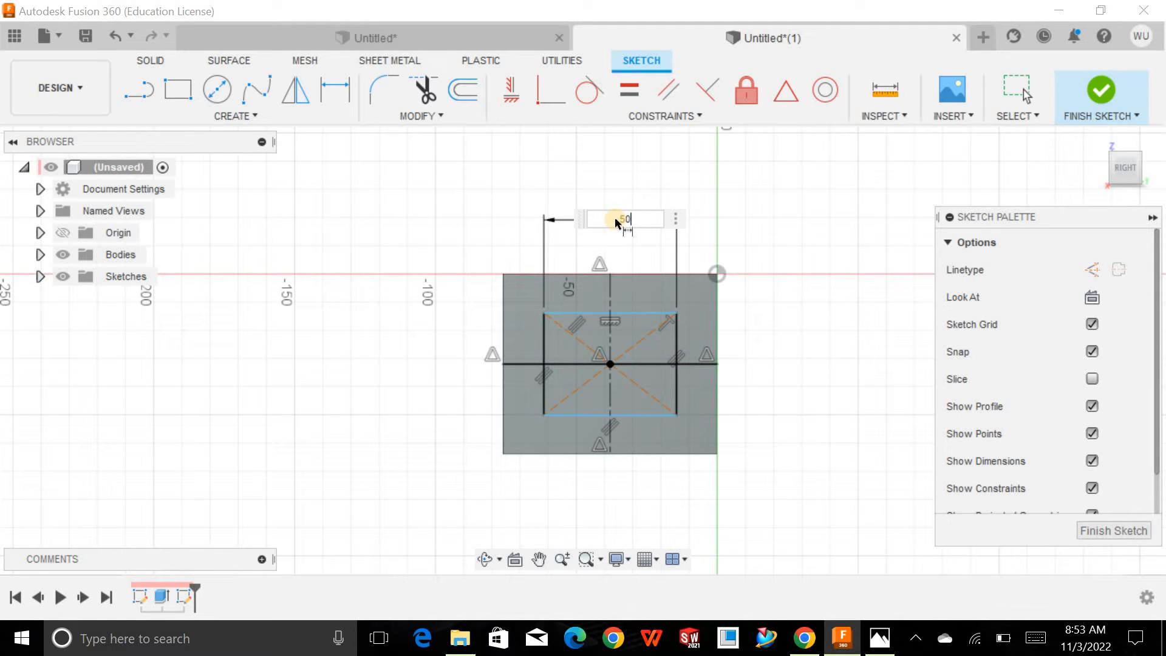
key("Return")
left_click(540, 354)
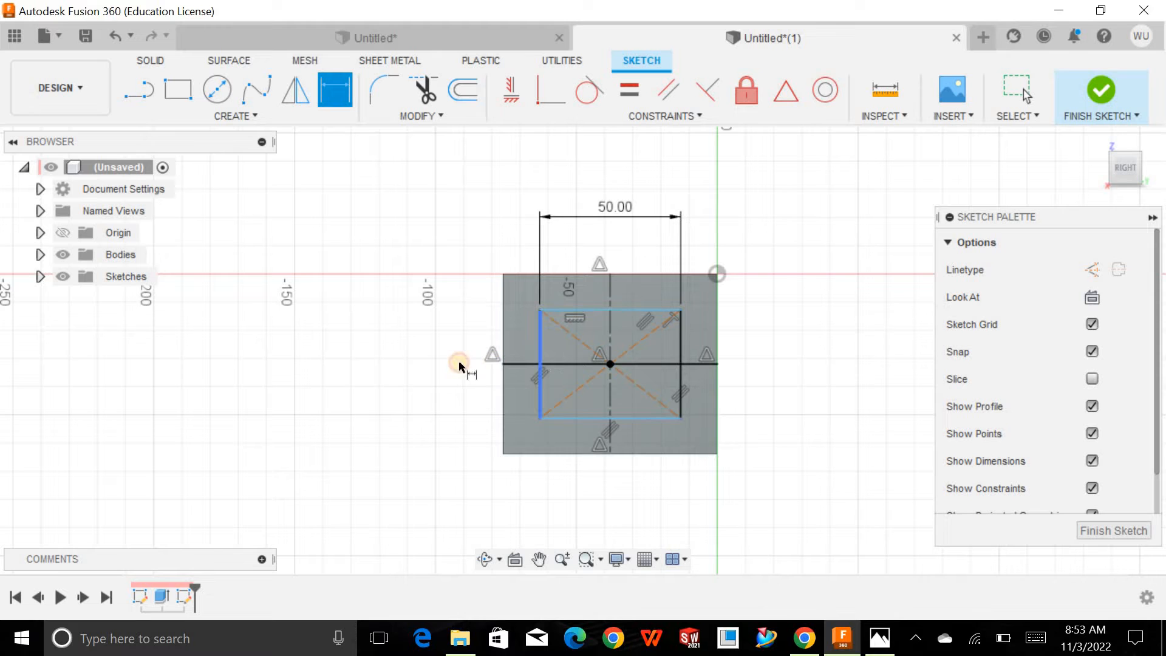
left_click(459, 362)
type("36")
key("Return")
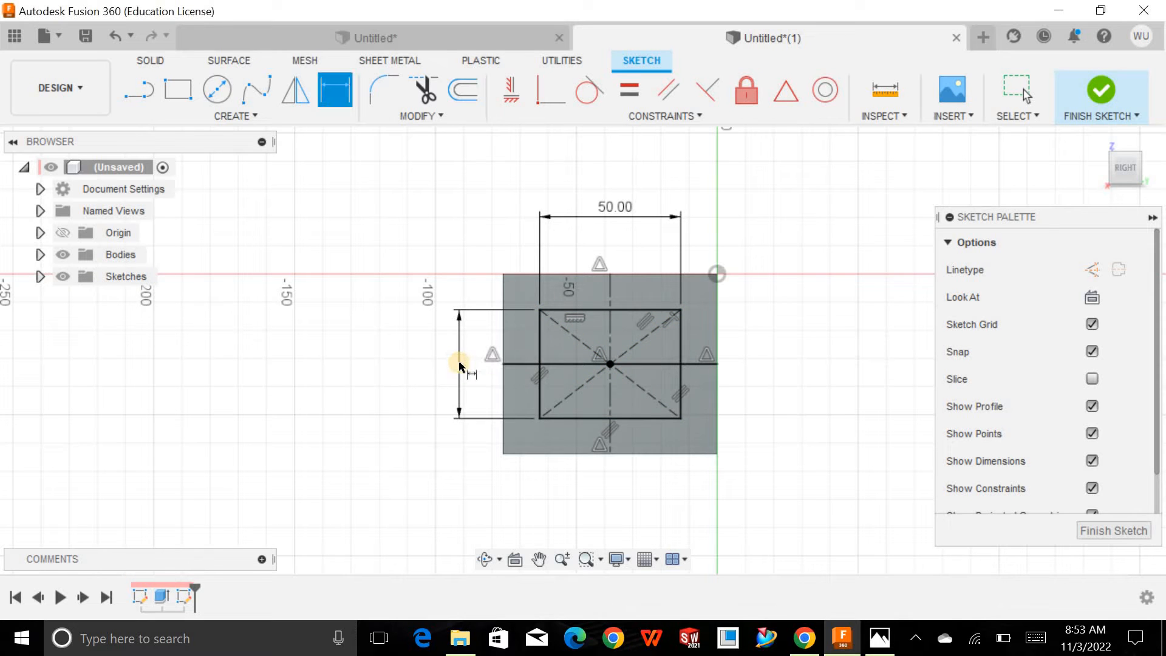
left_click(1123, 531)
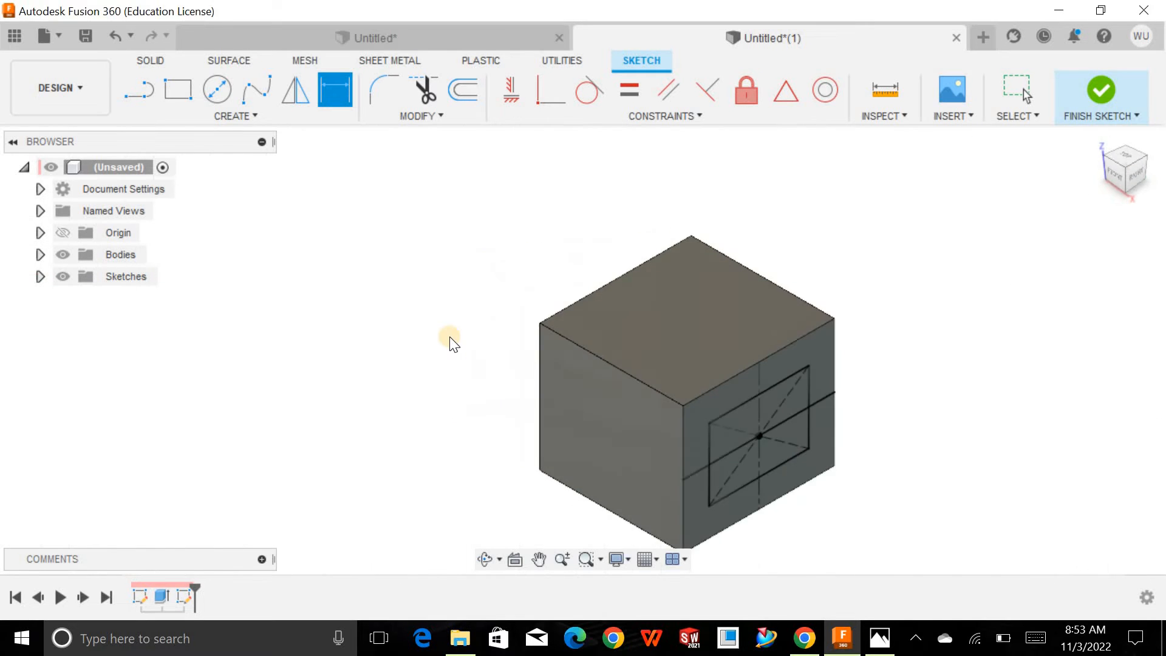
Cut all four profiles inside the center rectangle through the block with an extrude distance of -120 mm.
left_click(195, 100)
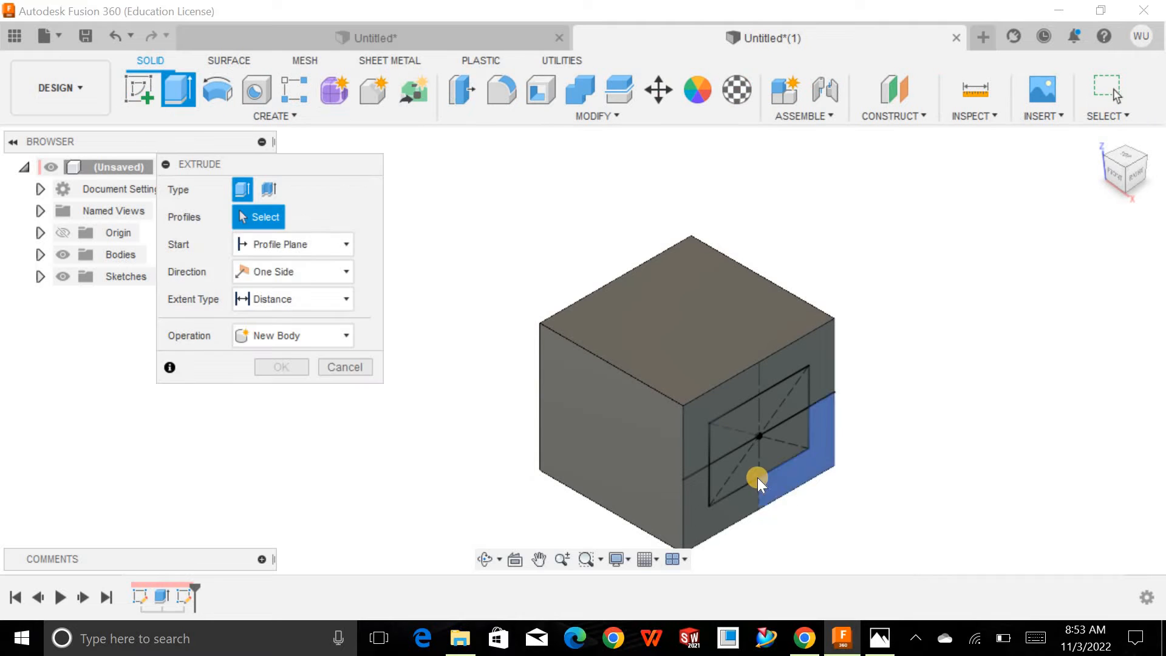
left_click(738, 472)
left_click(756, 424)
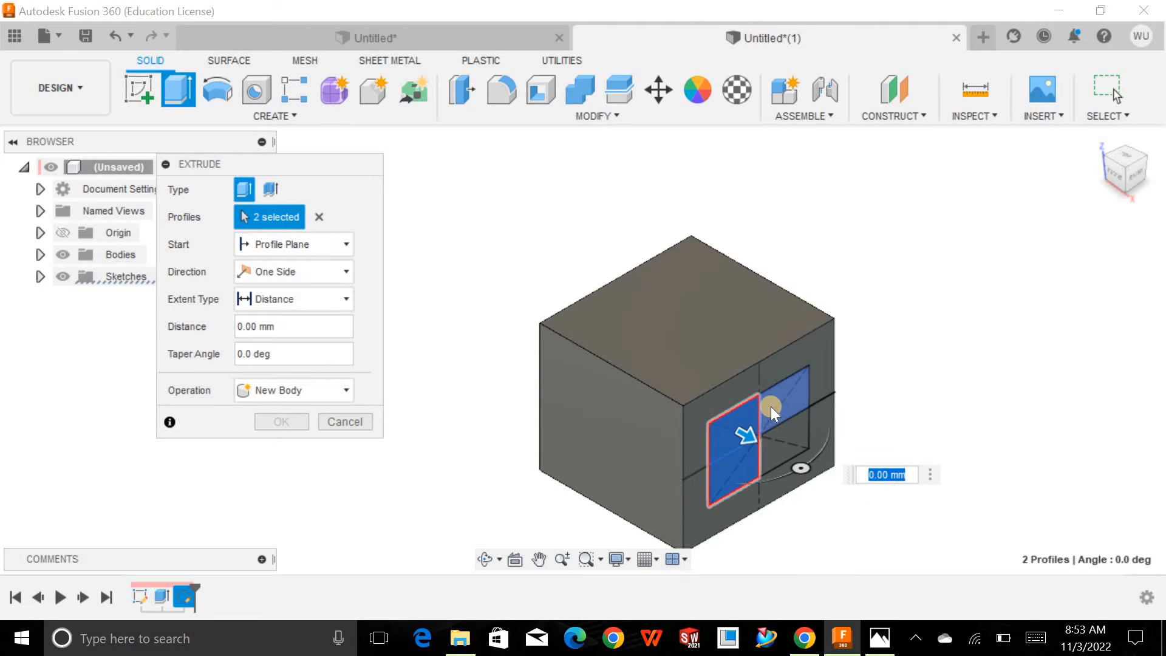
left_click(785, 416)
left_click(796, 434)
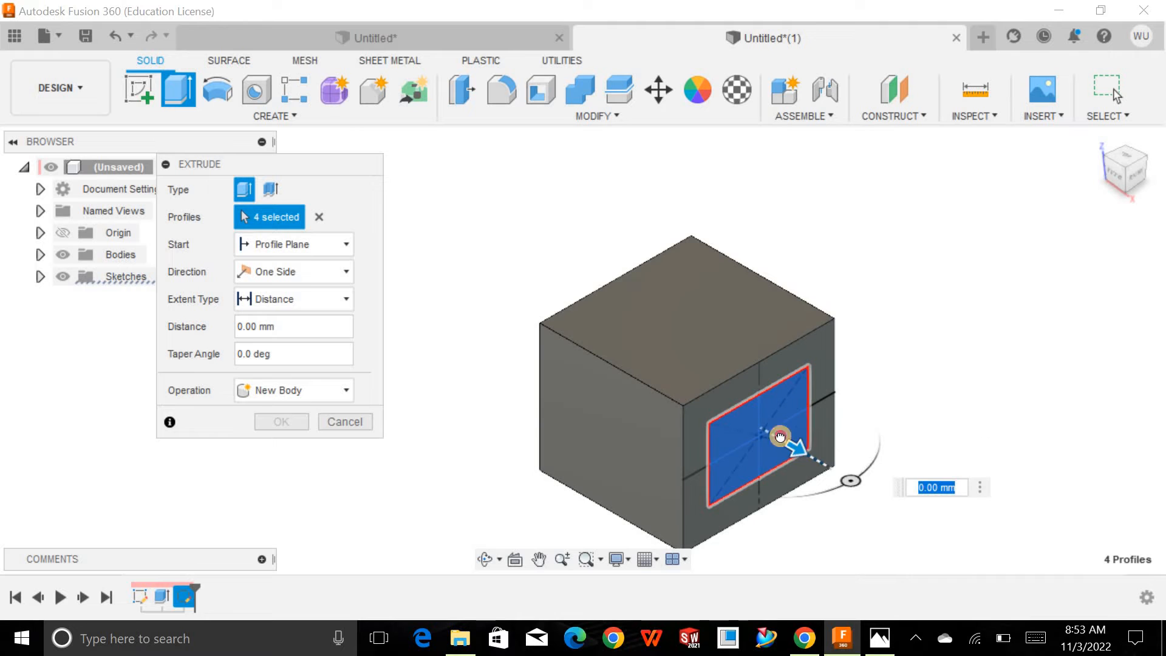
left_click_drag(784, 430, 464, 347)
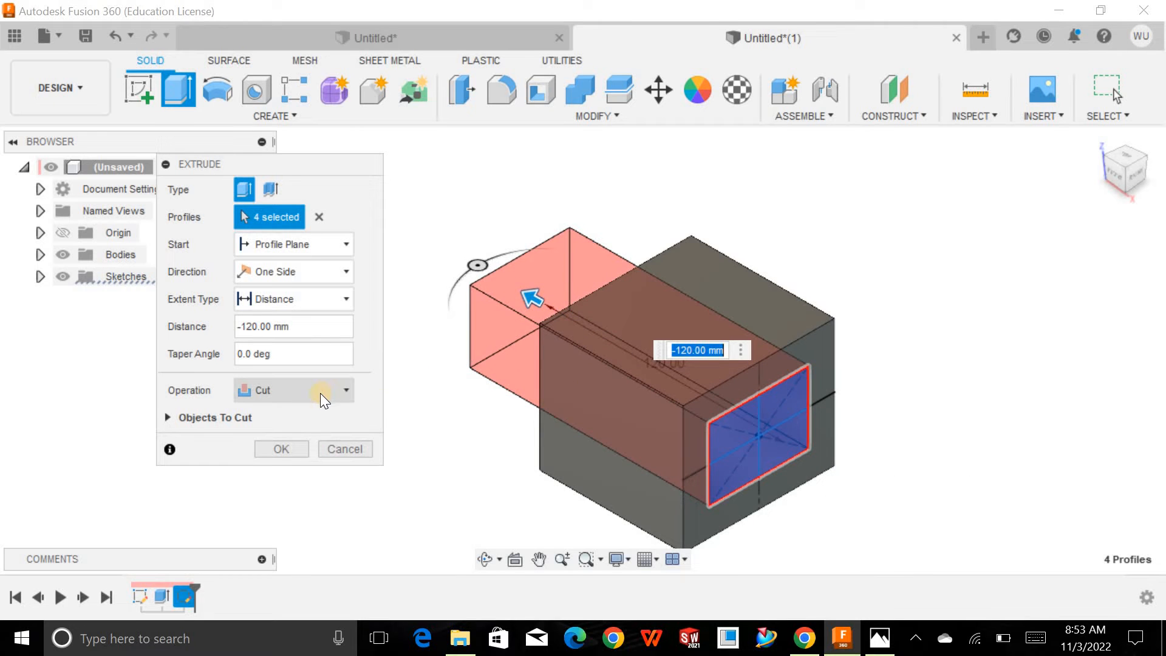
left_click(282, 449)
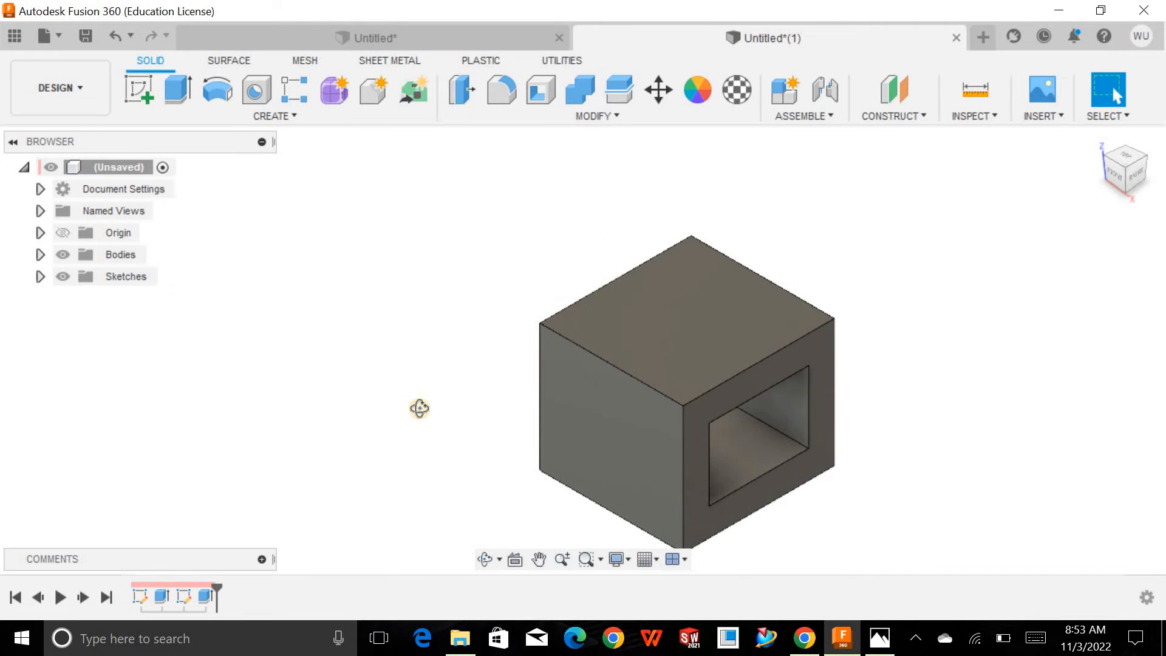
Start a sketch on the block face with the rectangular opening and draw a rectangle about 75 × 19 mm below its lower edge.
middle_click_drag(419, 405, 399, 328, "shift")
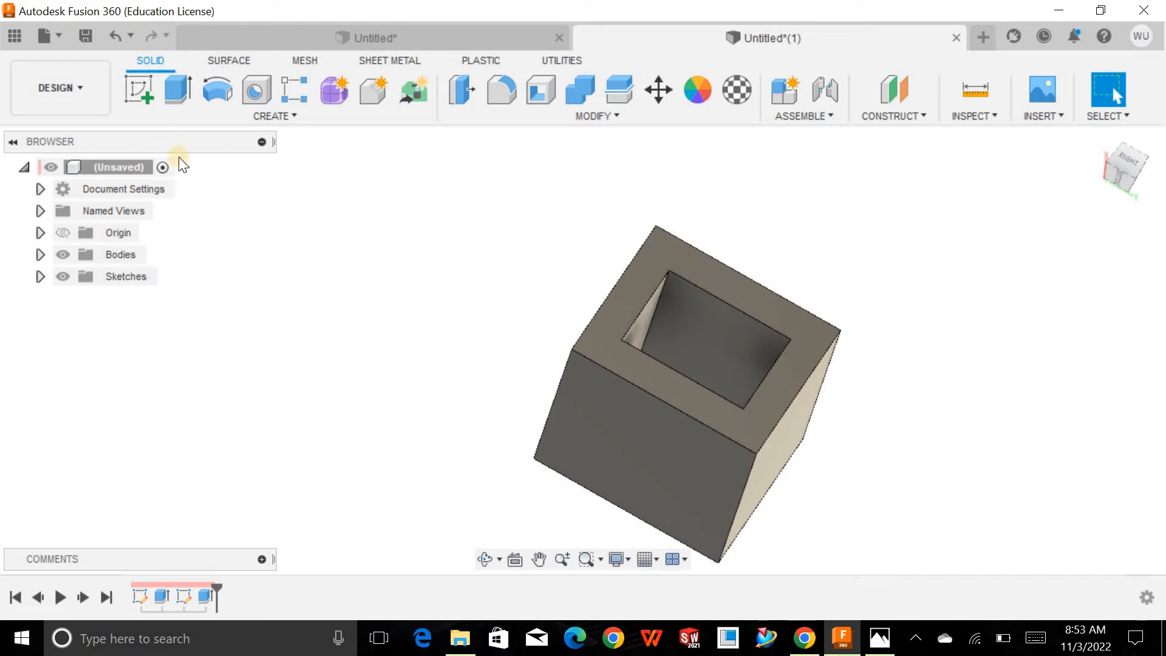
left_click(139, 89)
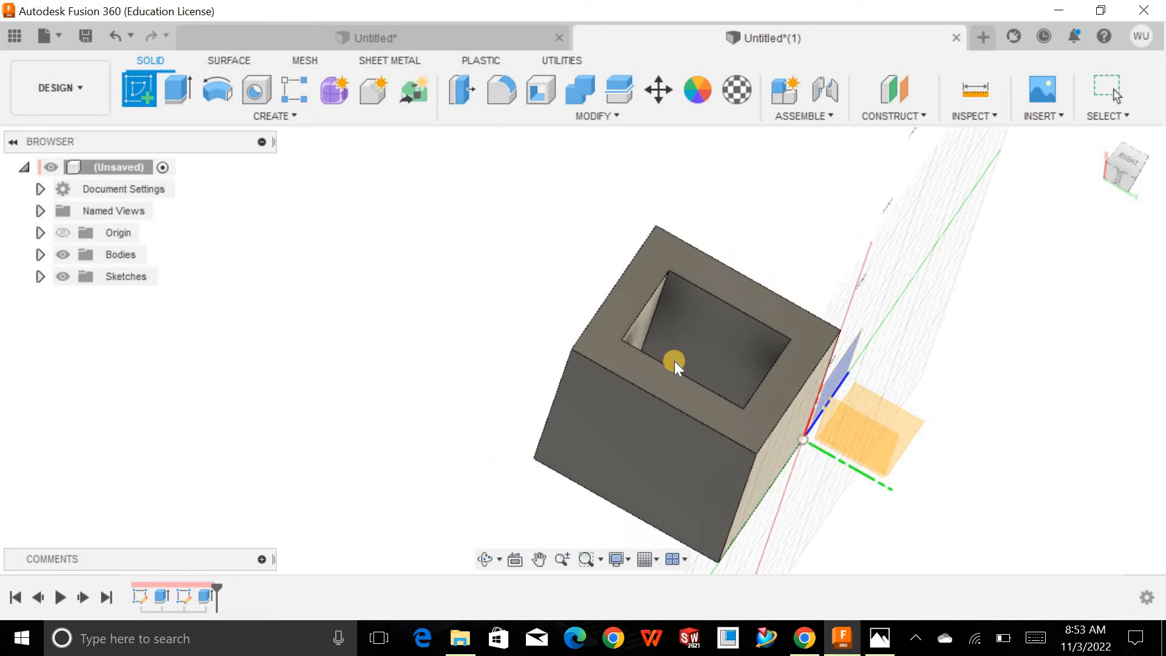
left_click(628, 366)
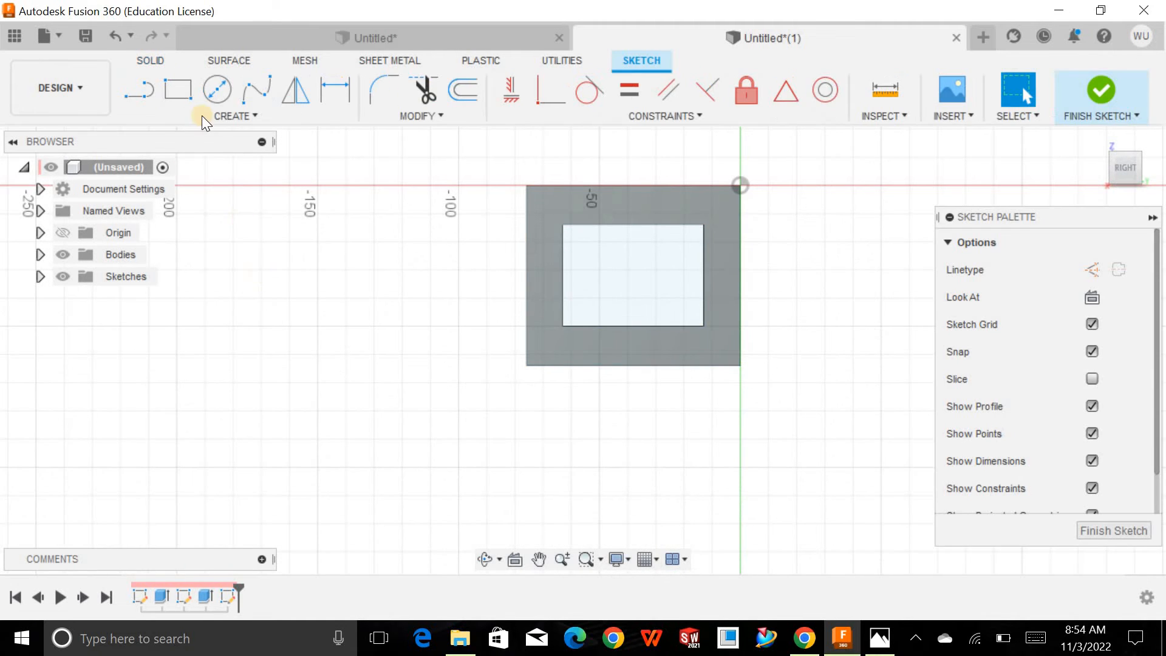
left_click(192, 100)
left_click(526, 365)
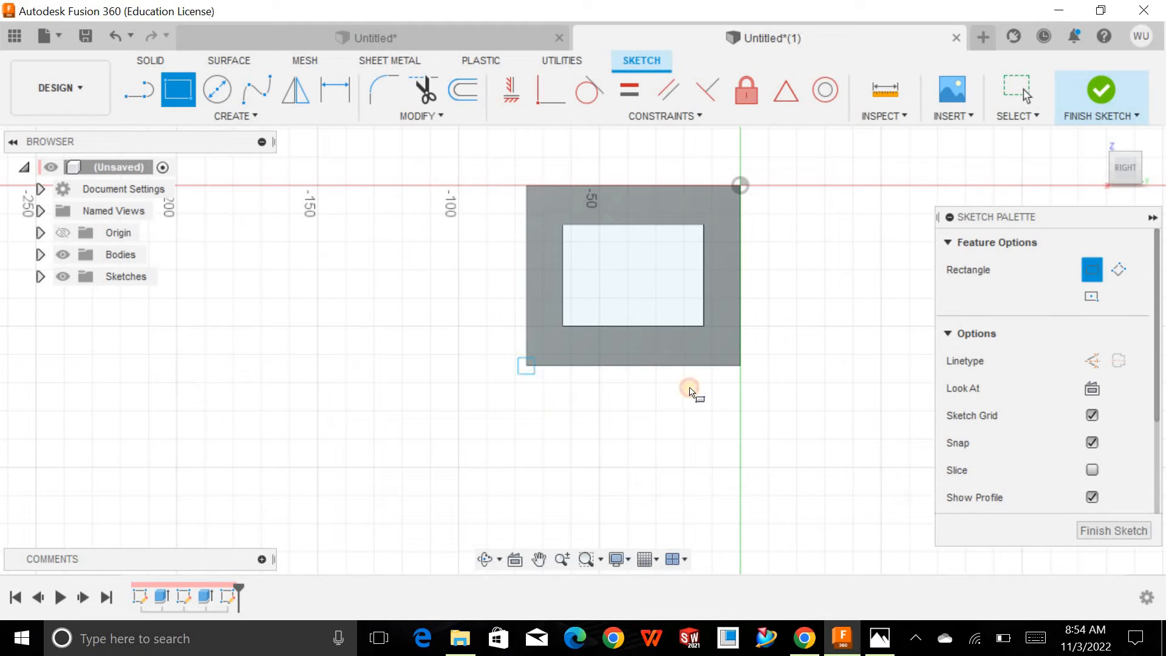
left_click(739, 420)
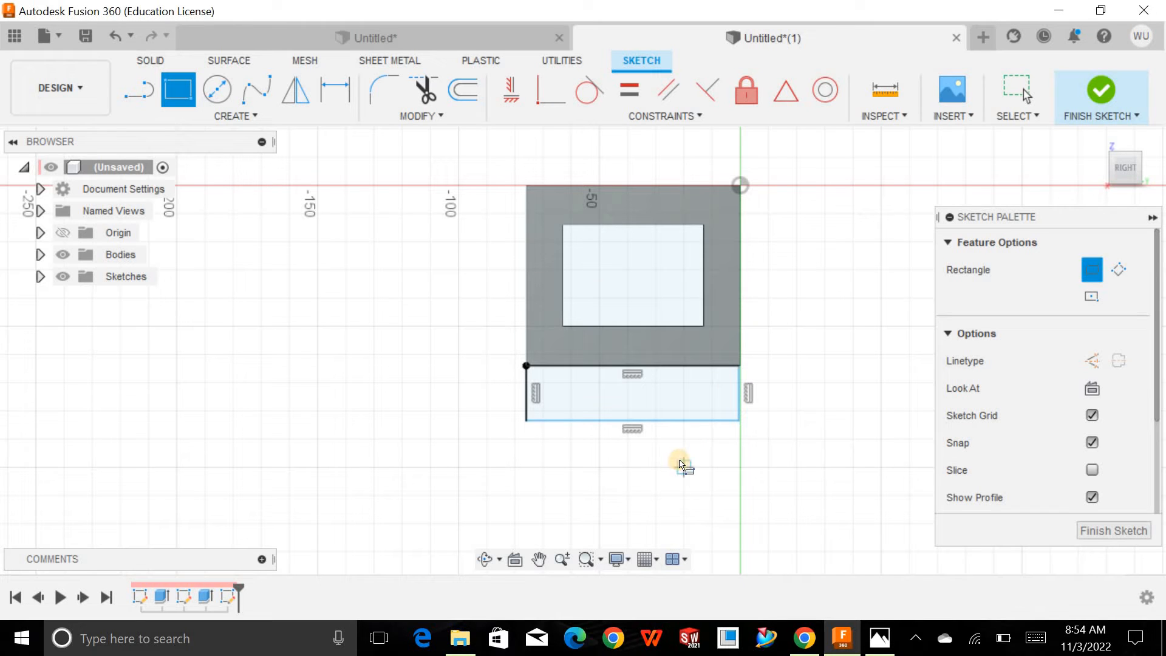
Dimension the rectangle 76 mm wide and 56 mm high, and finish the sketch.
left_click(345, 100)
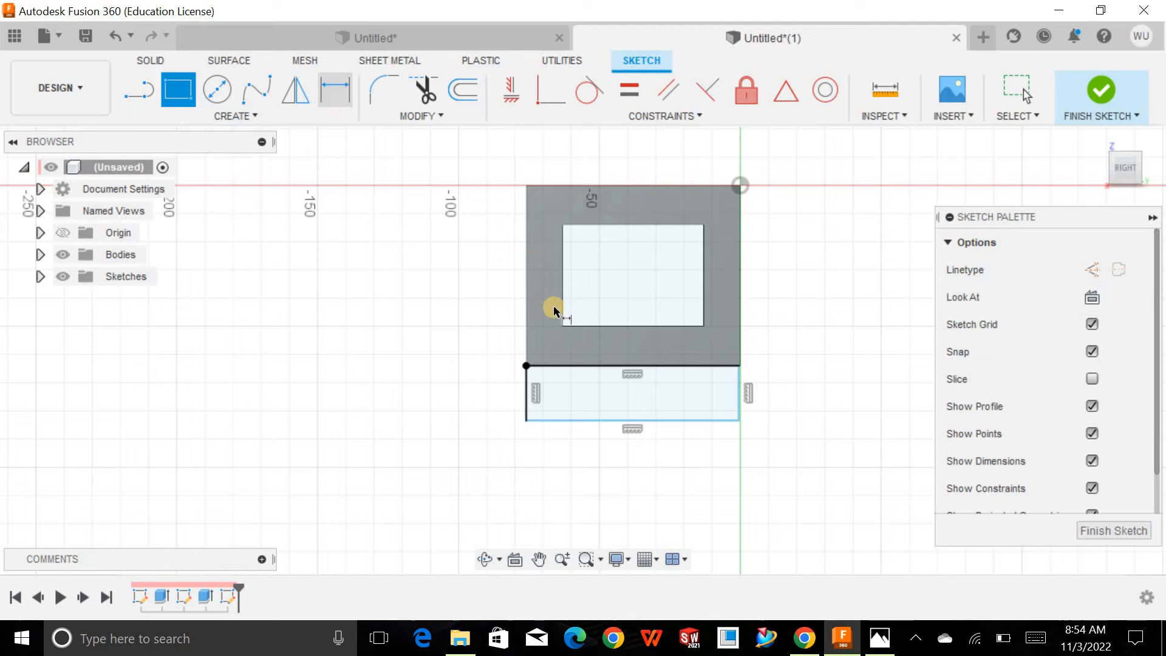
left_click(614, 421)
left_click(611, 450)
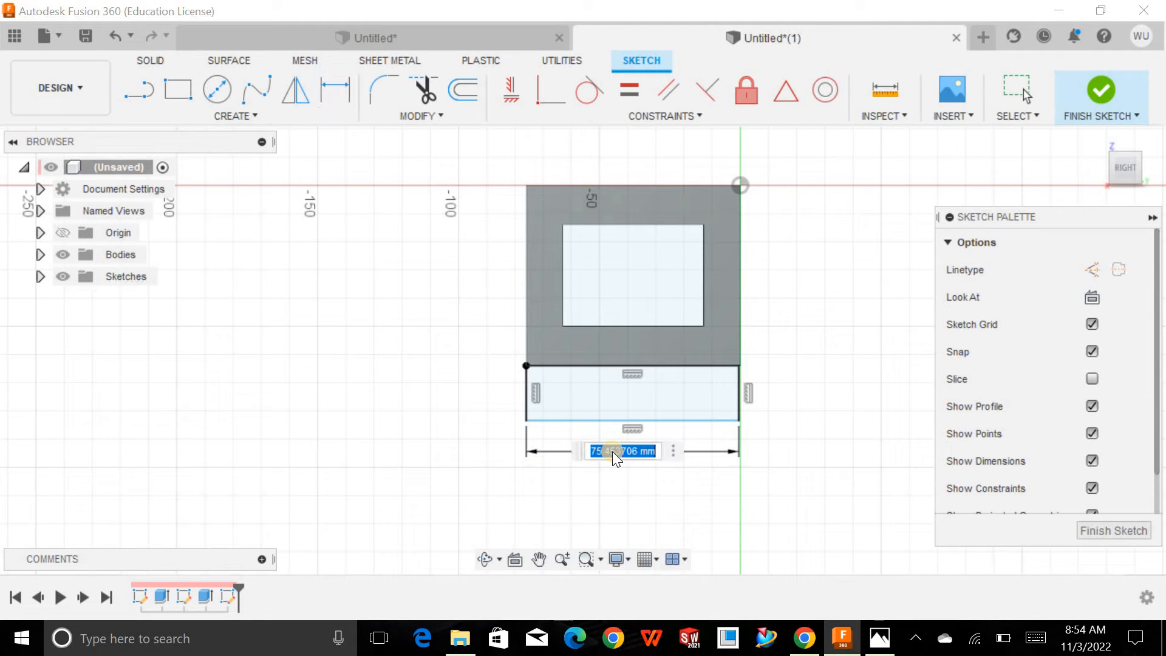
type("76")
key("Return")
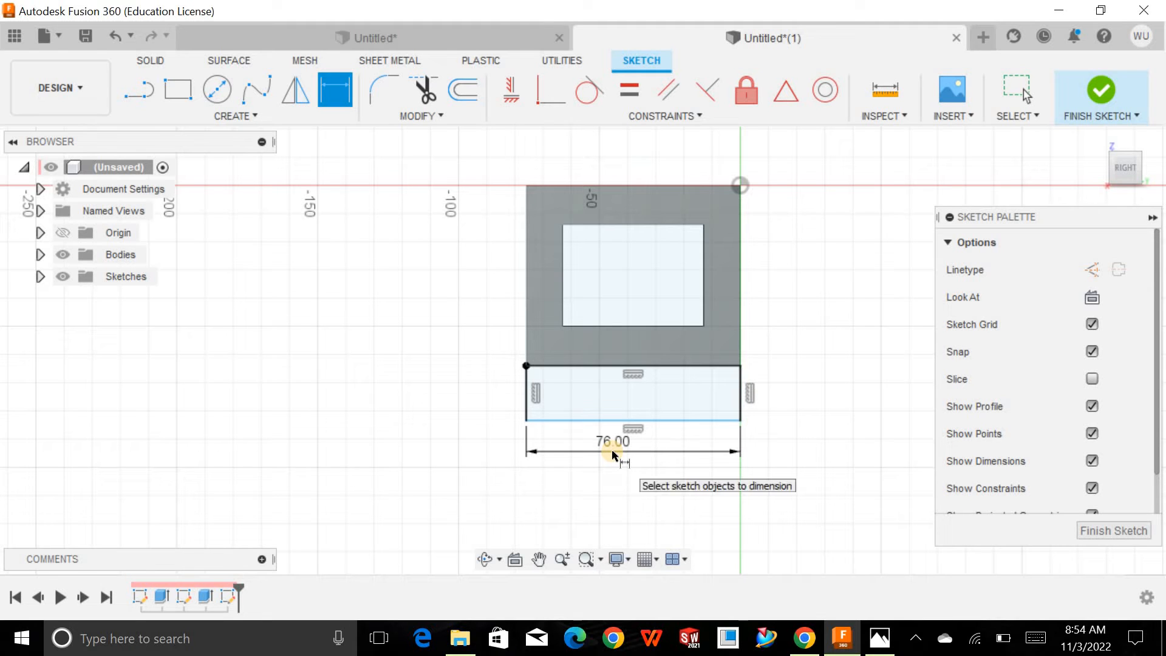
left_click(738, 406)
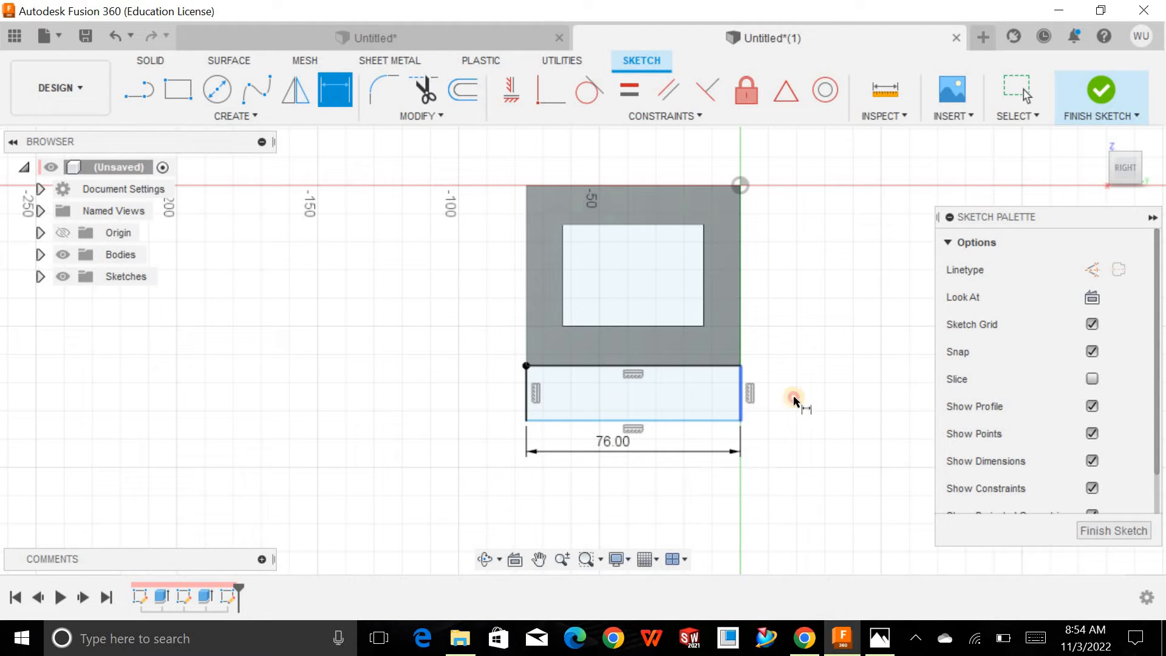
left_click(796, 398)
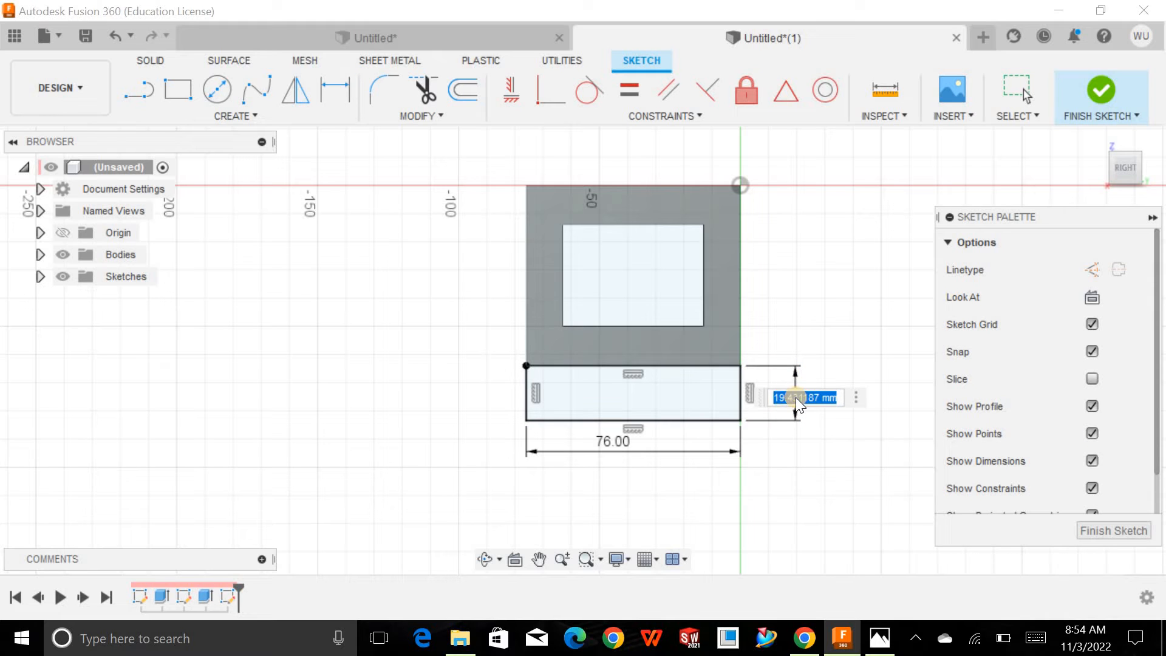
type("56")
key("Return")
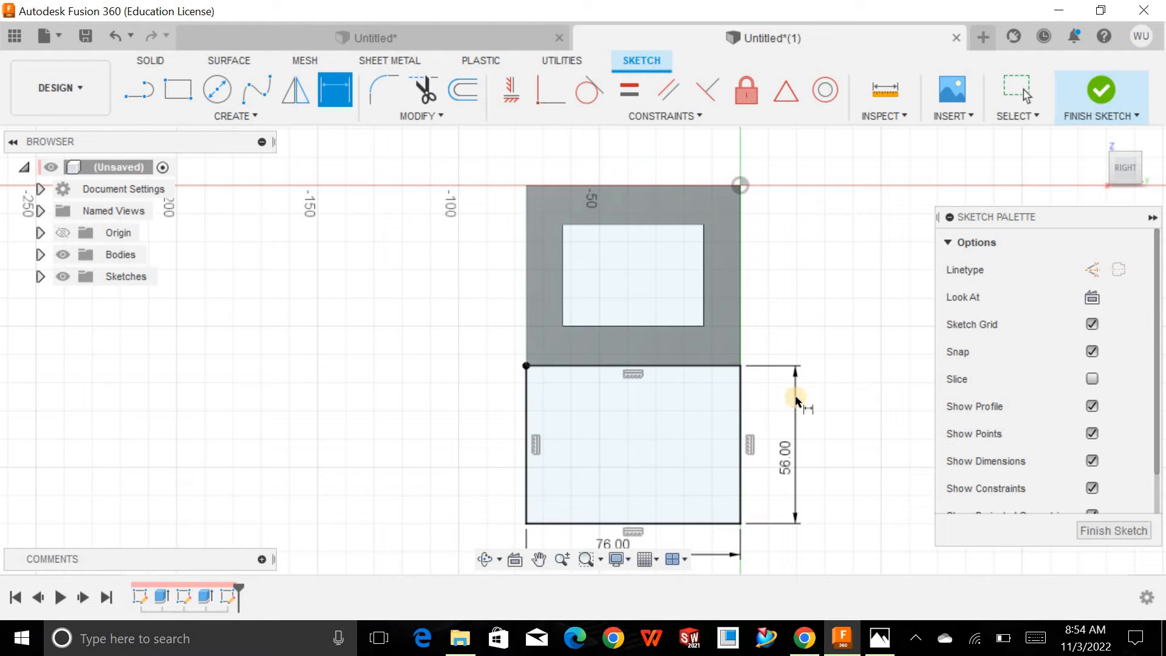
left_click(1124, 533)
Extrude the 76 × 56 mm rectangle in the negative direction alongside the block, joining it to the body as a flange.
left_click(173, 89)
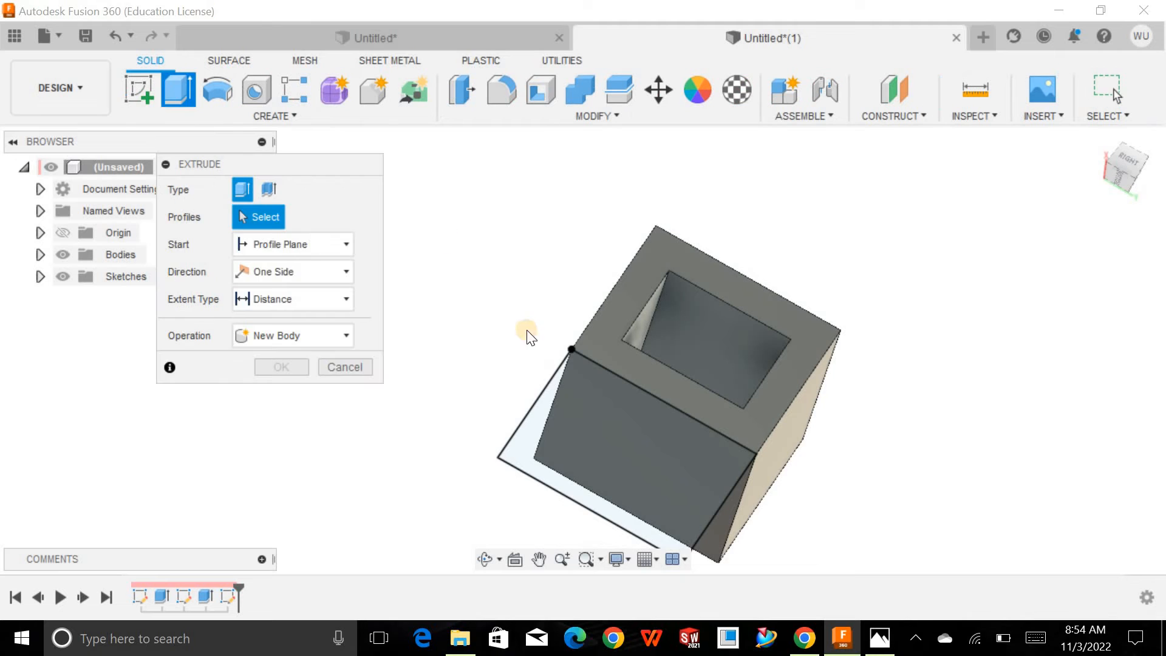
left_click(565, 444)
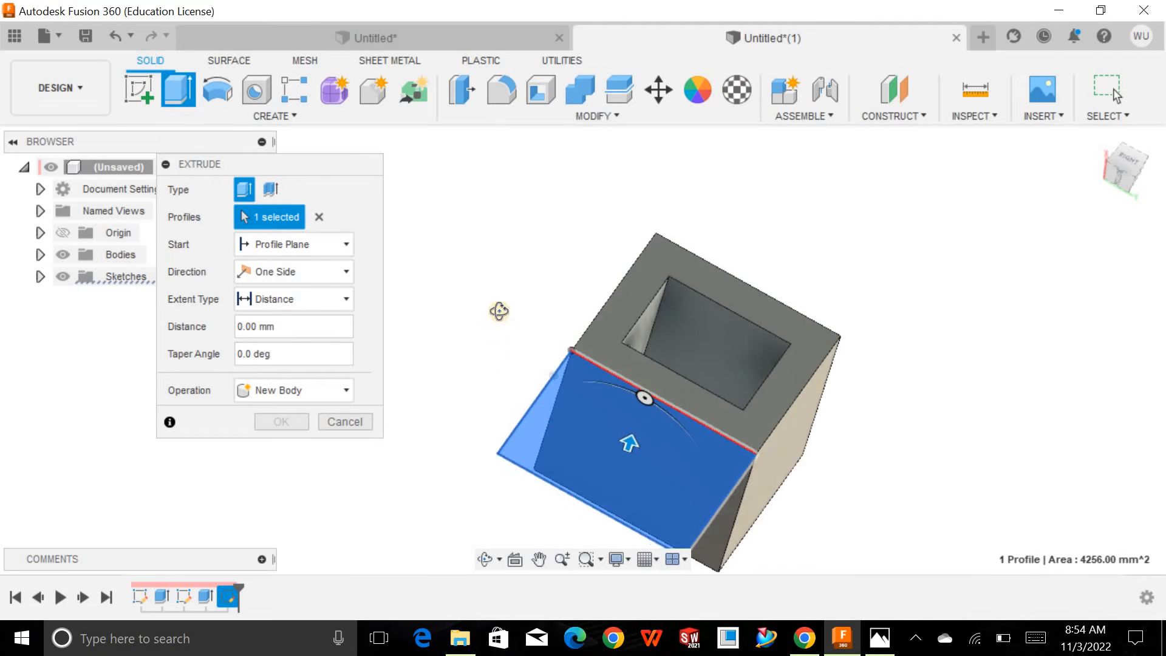
middle_click_drag(494, 312, 637, 438, "shift")
left_click_drag(637, 439, 764, 476)
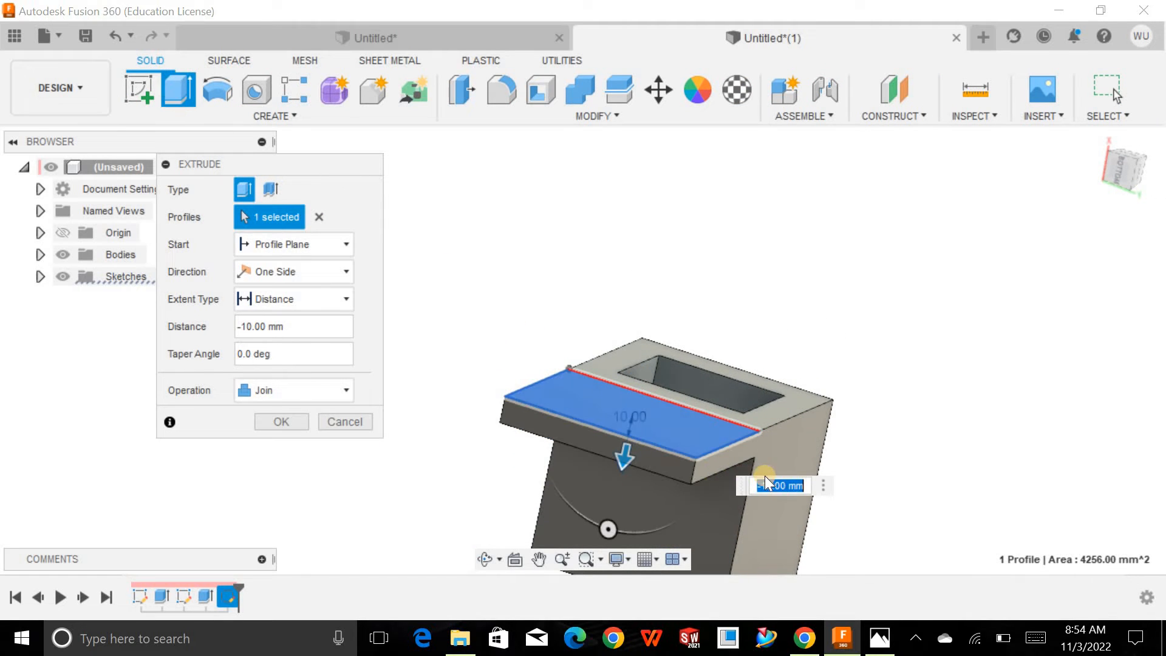
type("-")
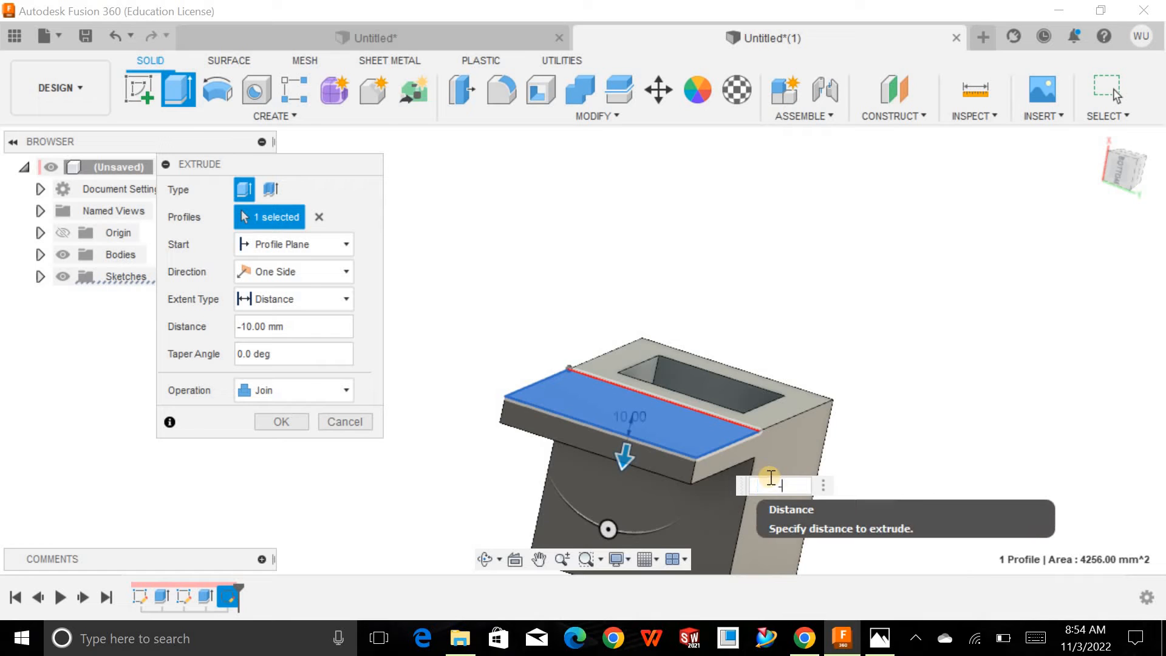
type("1")
key("Return")
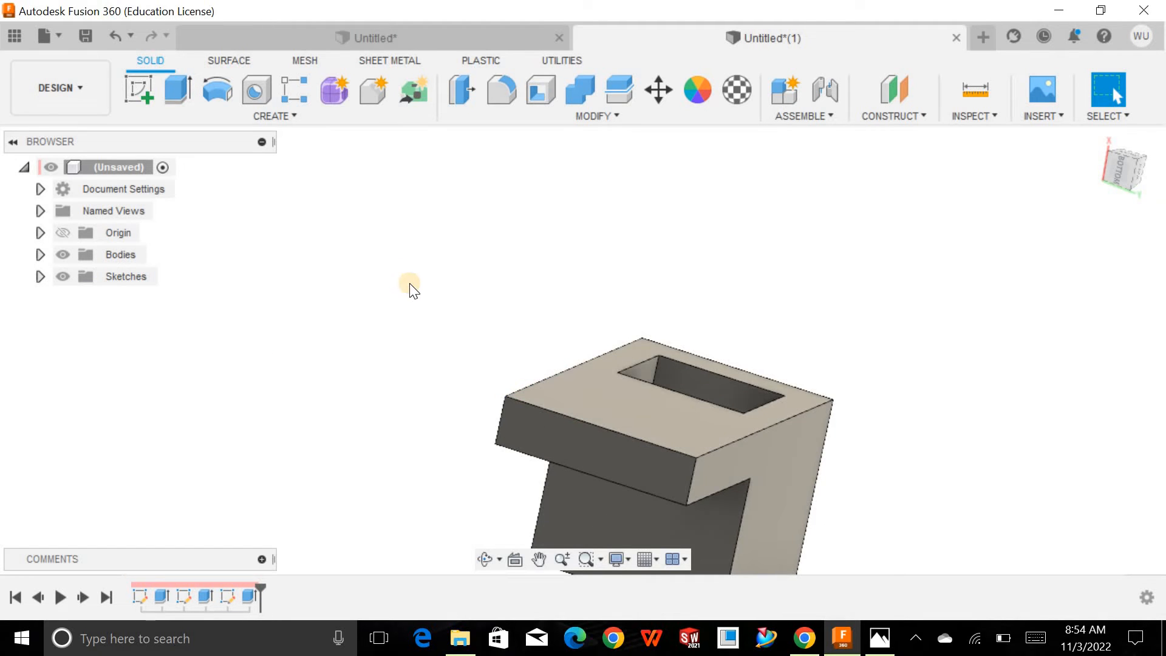
Fillet the two outer corner edges of the flange with a 38 mm radius.
middle_click_drag(408, 286, 374, 299, "shift")
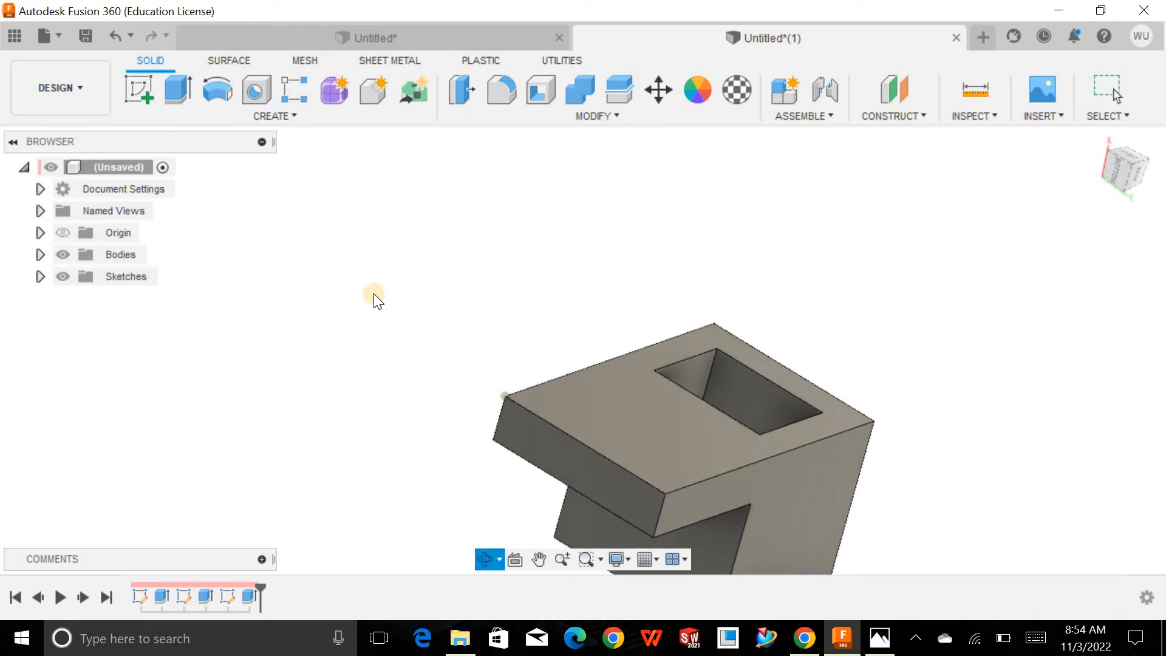
left_click(505, 97)
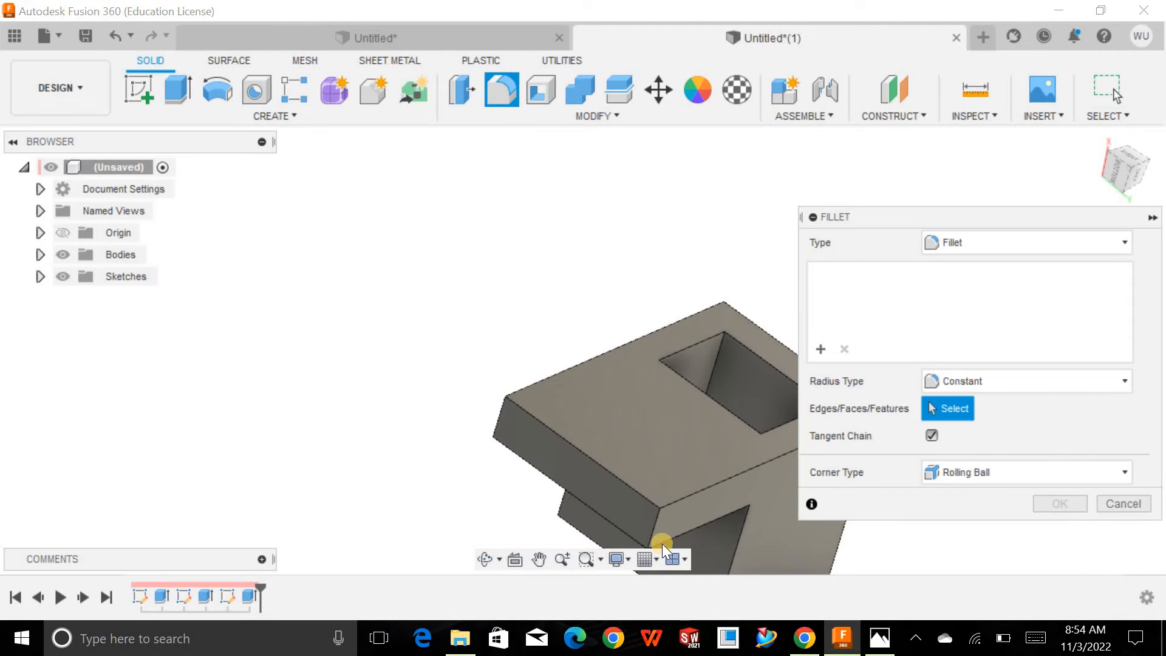
left_click(651, 529)
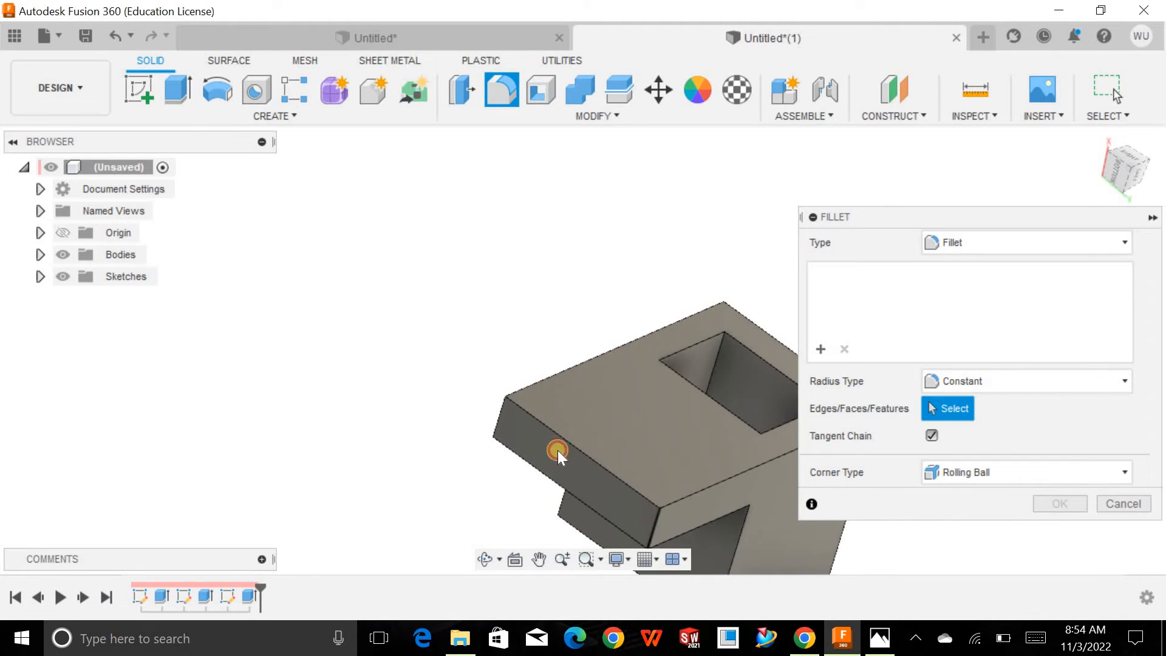
left_click(497, 413)
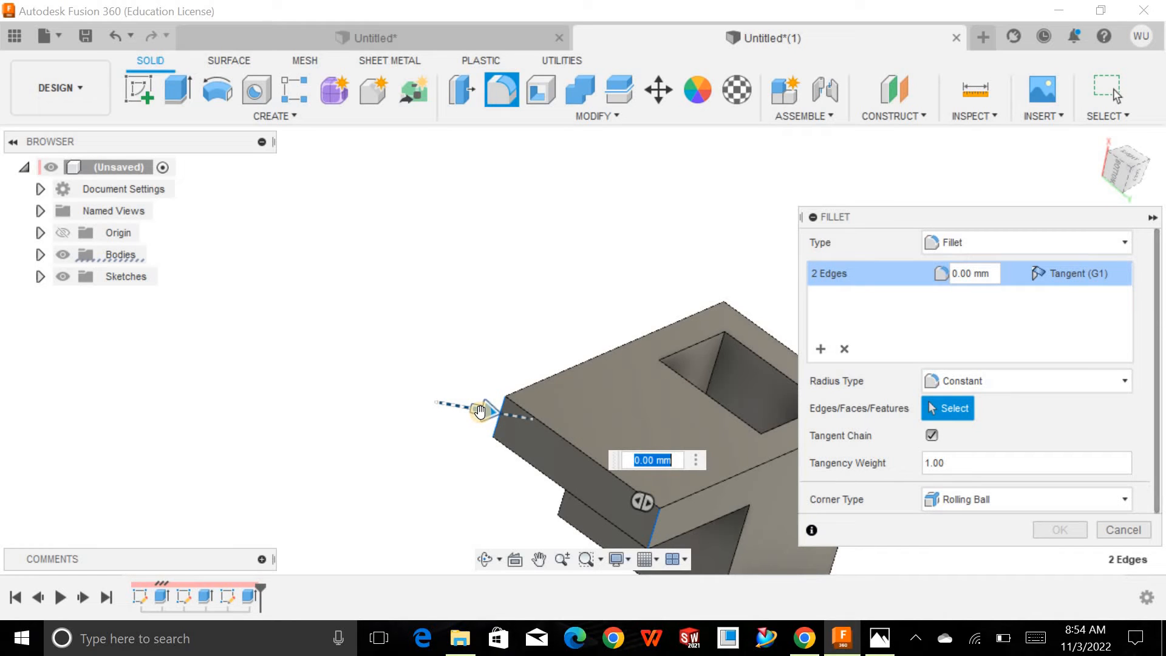
type("7")
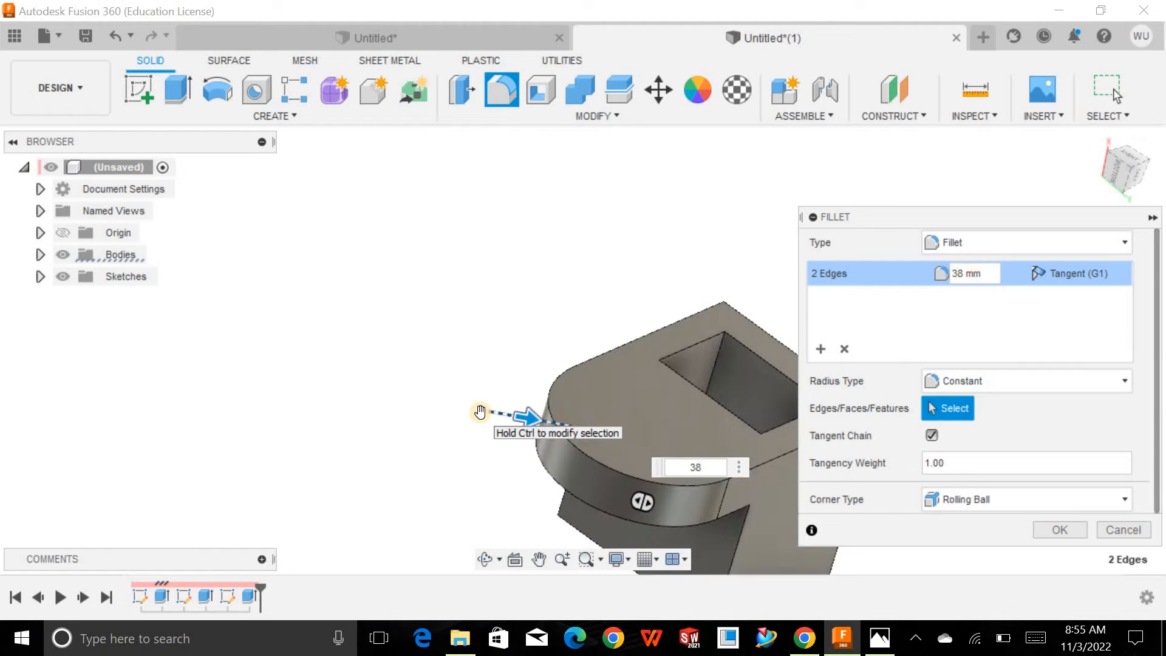
key("Return")
Start a sketch on the L-shaped side face and draw a circle about 27 mm in diameter in the block portion.
middle_click_drag(416, 278, 657, 288, "shift")
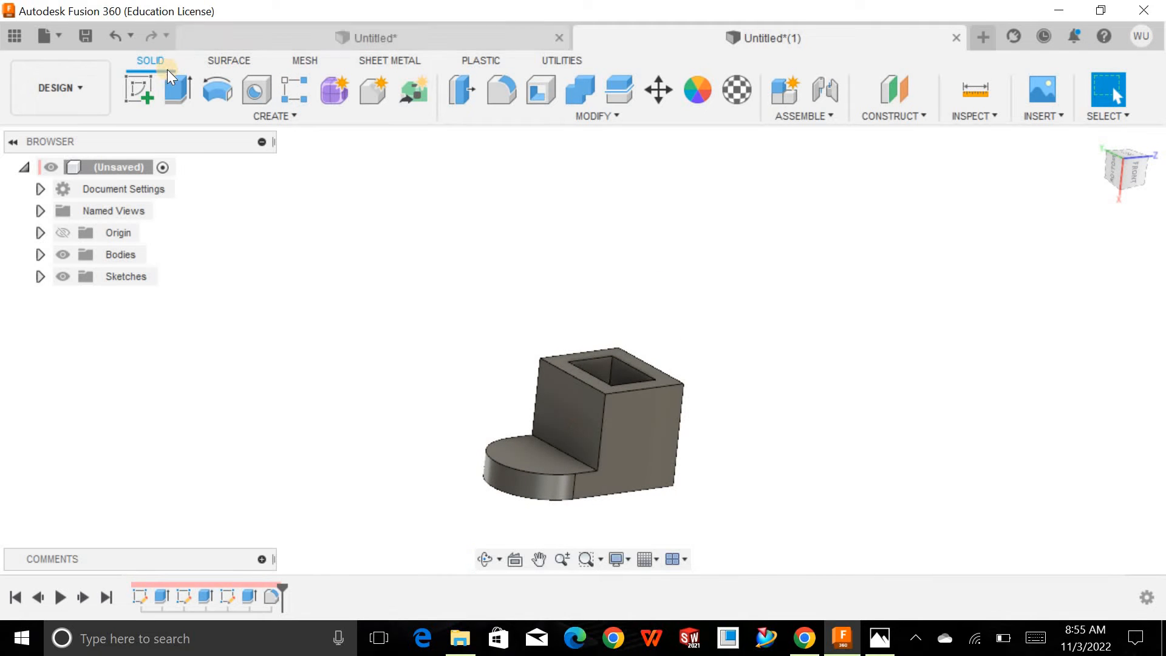
left_click(138, 89)
left_click(654, 450)
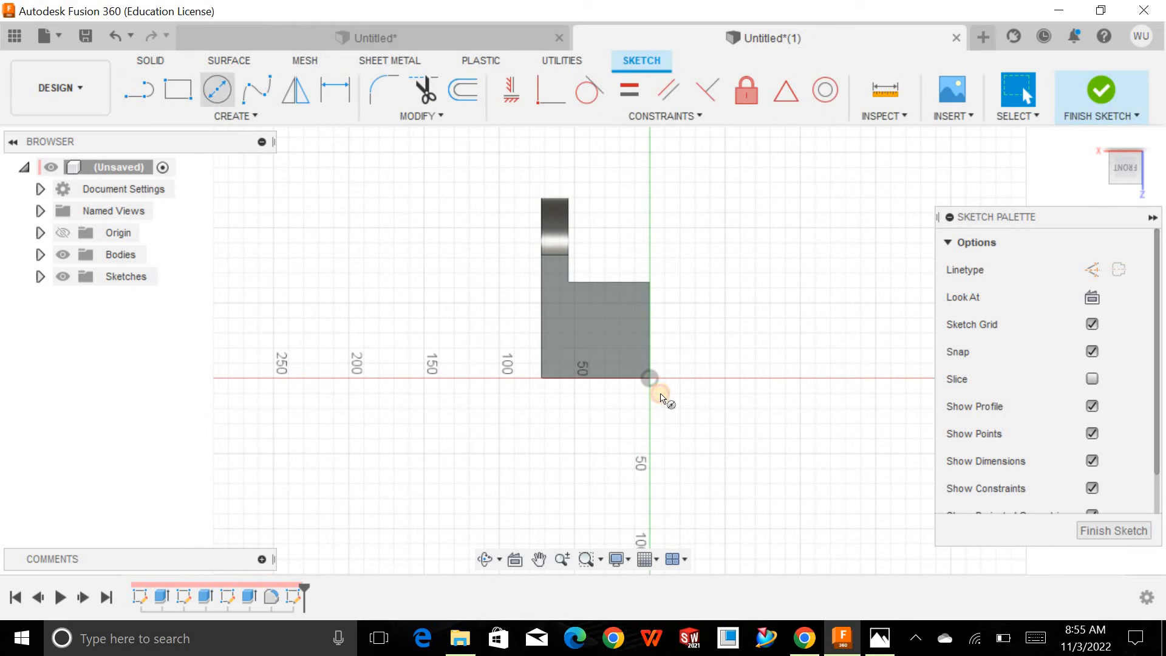
key("c")
scroll(609, 333, "down", 1)
scroll(609, 334, "up", 3)
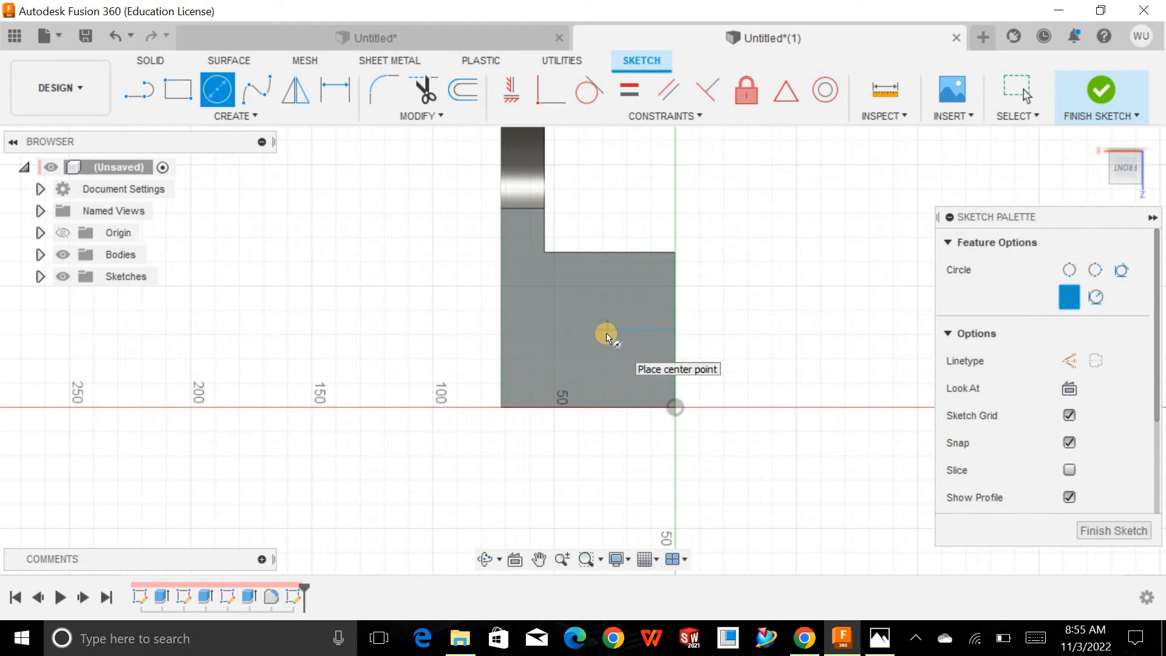
left_click(605, 329)
left_click(584, 302)
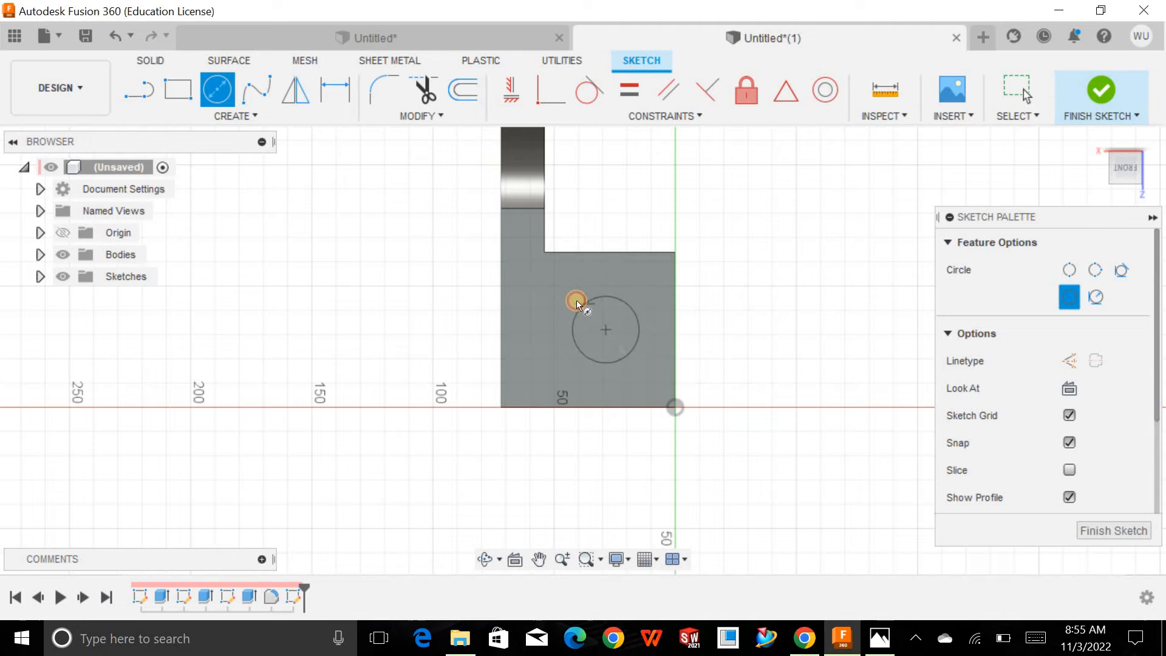
Dimension the circle's center 36 mm from the face's right vertical edge.
left_click(333, 78)
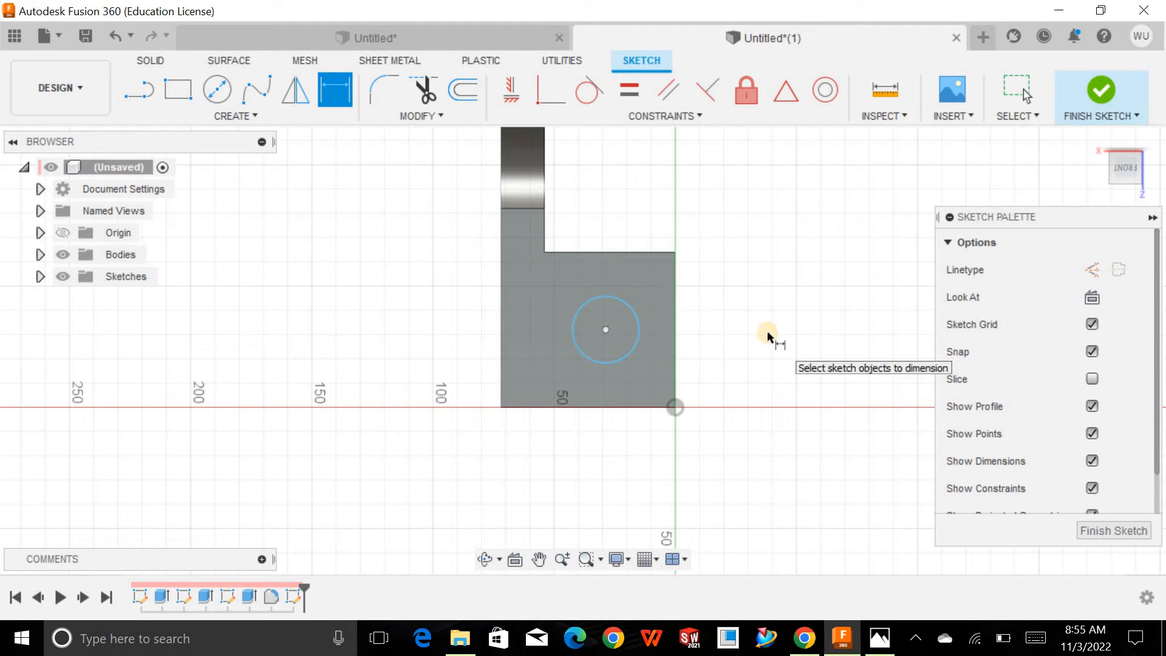
left_click(676, 337)
left_click(606, 331)
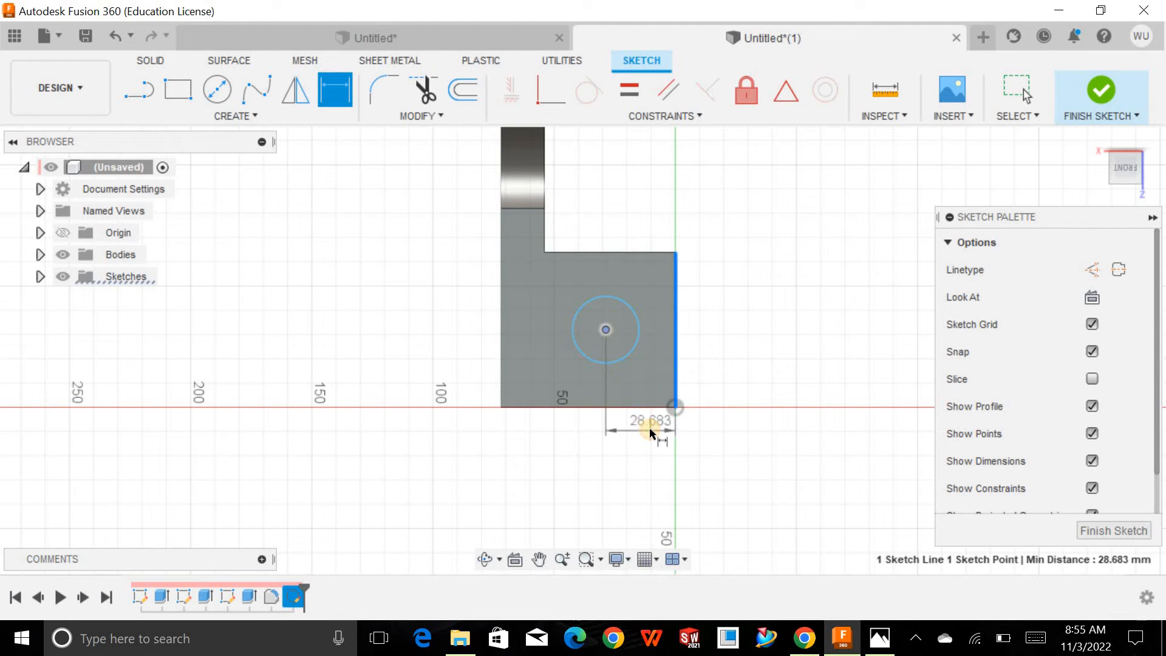
left_click(650, 429)
type("36")
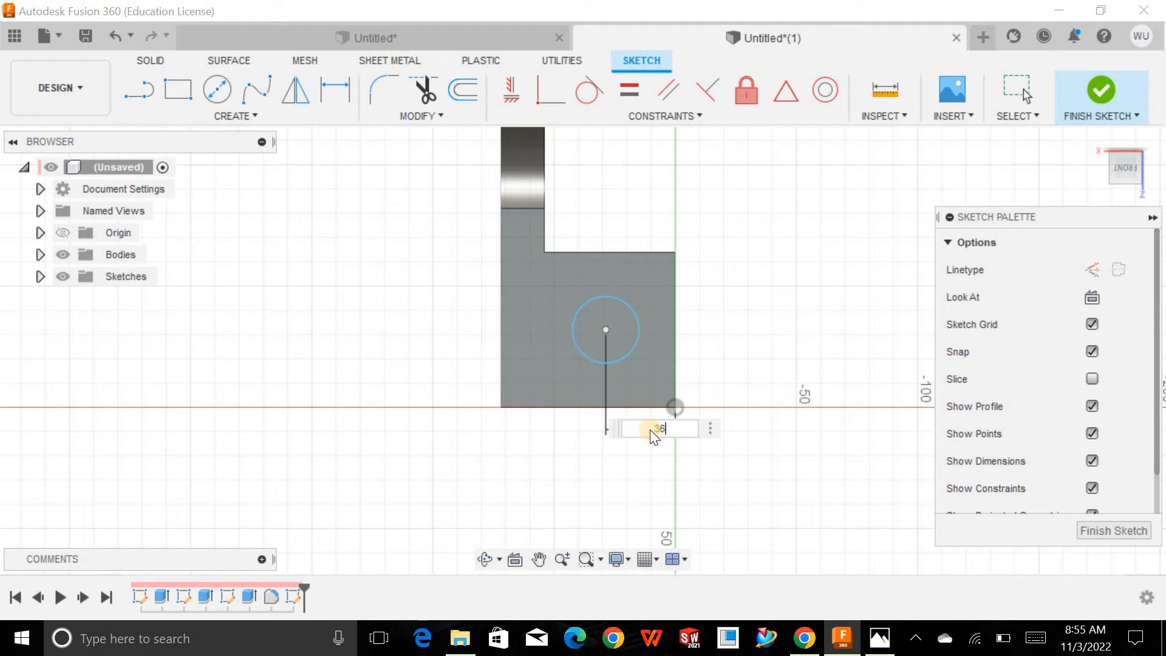
key("Return")
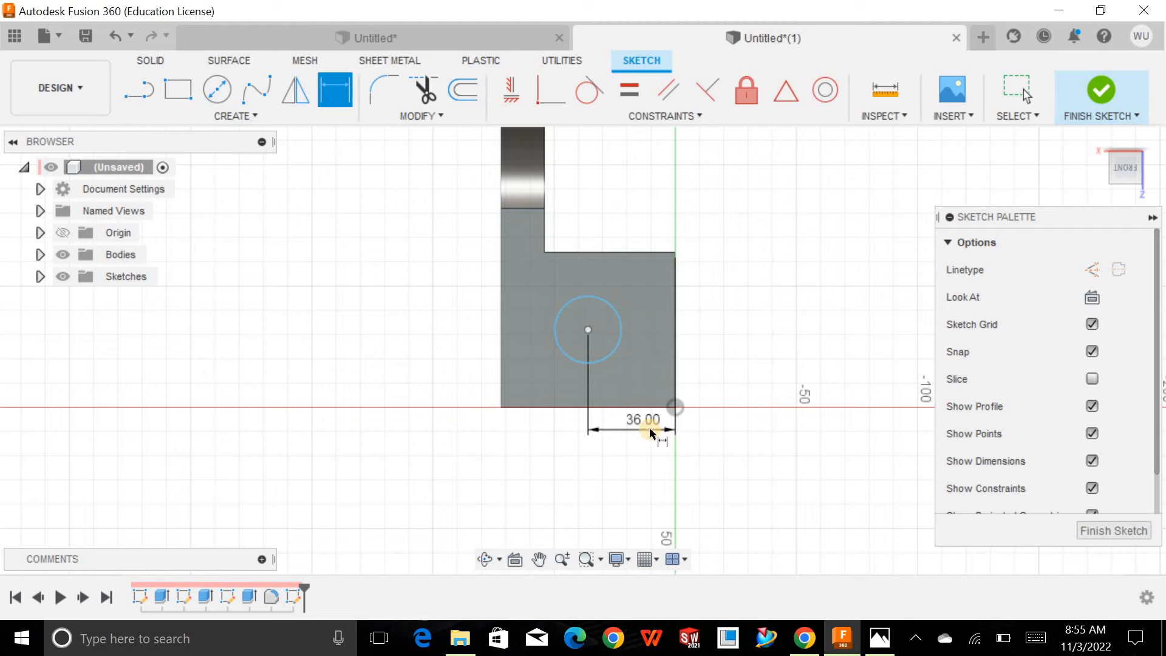
Dimension the circle's diameter 25 mm and place its center 32 mm from the face's lower edge.
left_click(613, 352)
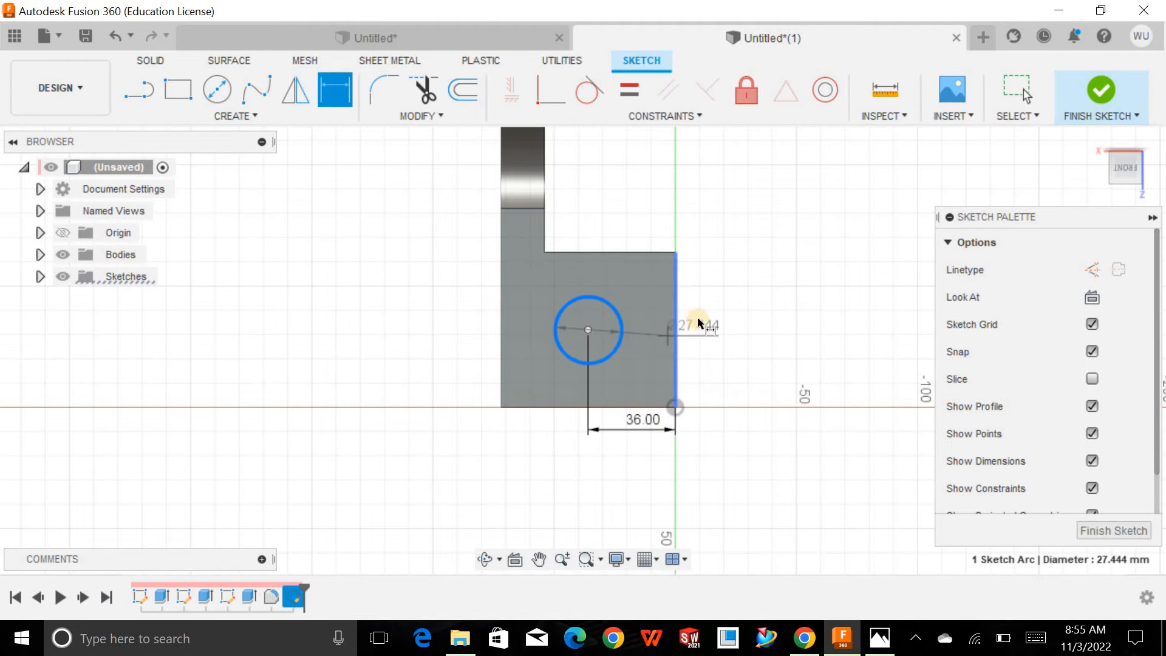
left_click(784, 311)
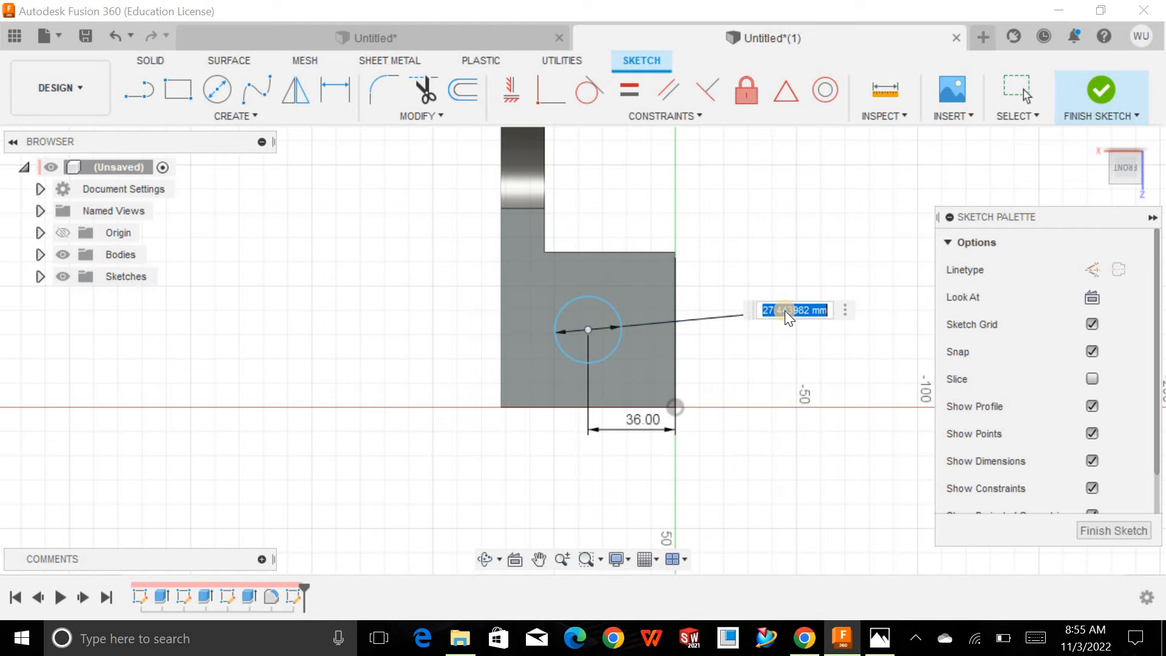
type("25")
key("Return")
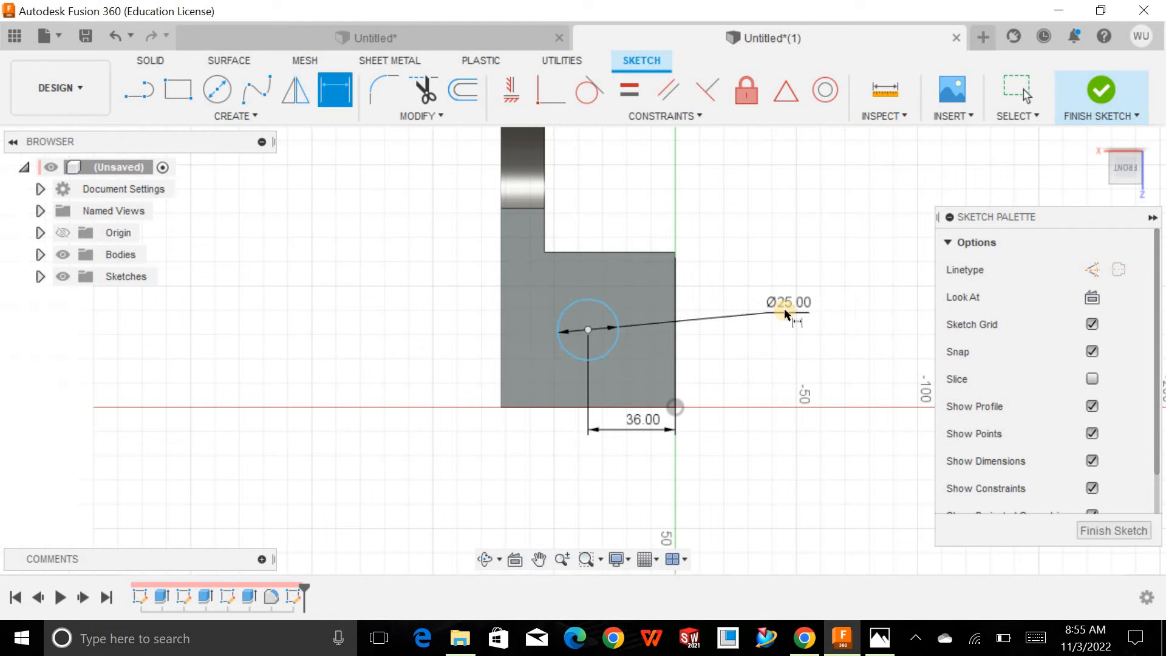
left_click(588, 330)
left_click(580, 407)
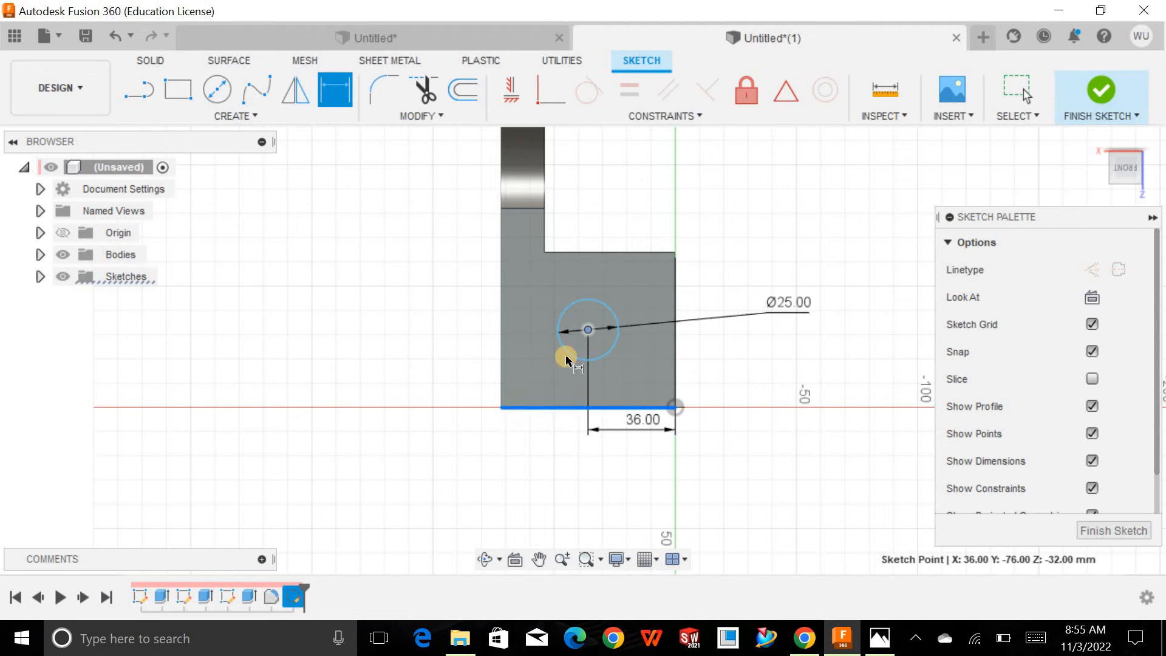
left_click(453, 353)
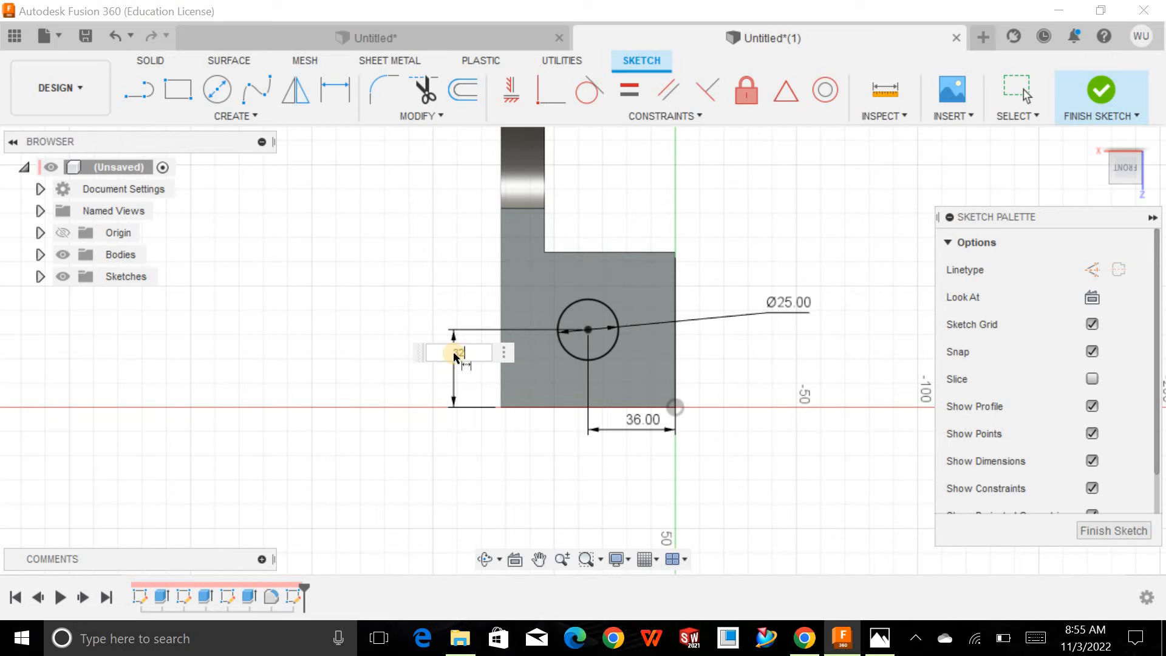
key("Return")
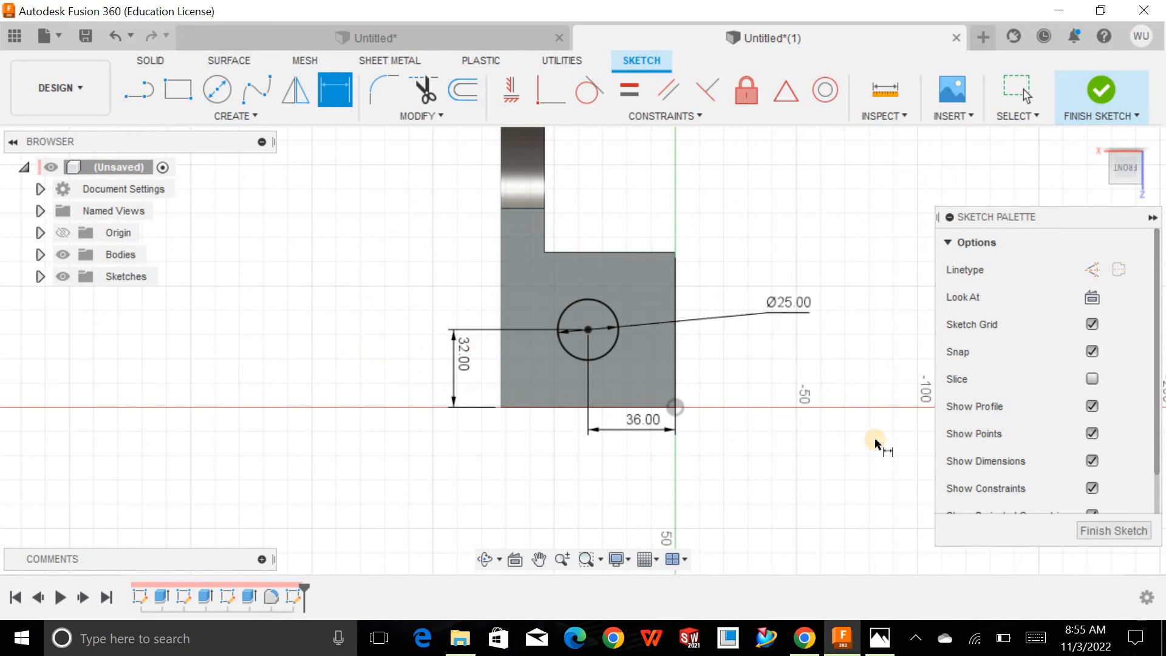
Finish the sketch and extrude-cut the 25 mm circle through the whole block to form the side hole.
left_click(1112, 530)
middle_click_drag(311, 237, 389, 255, "shift")
left_click(178, 91)
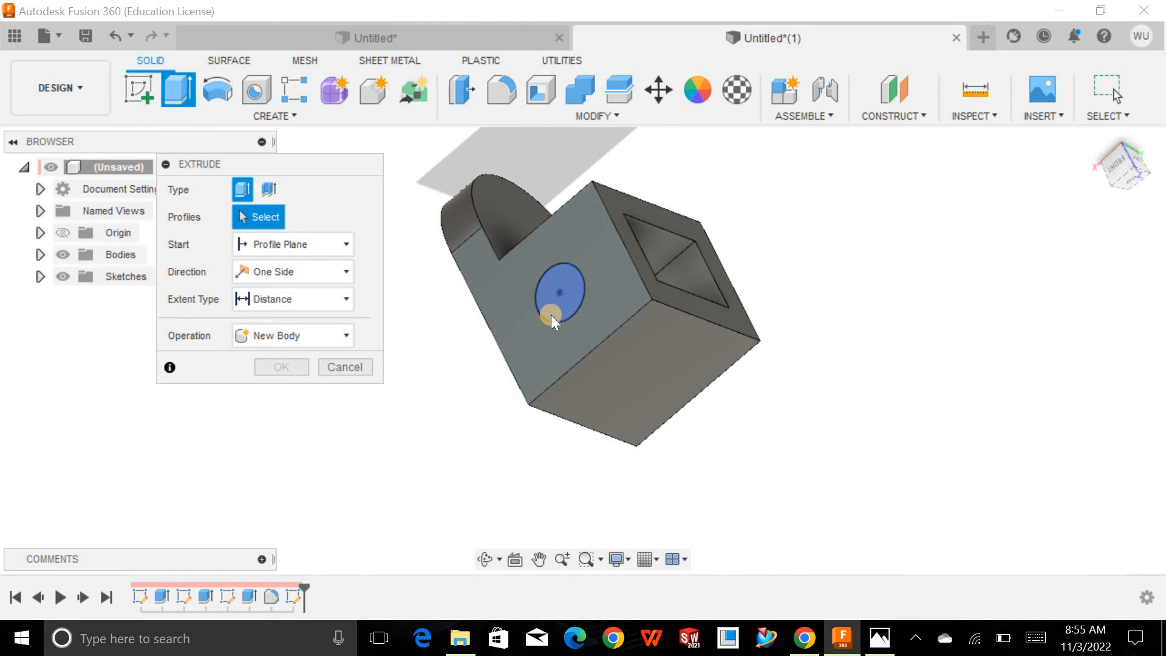
left_click(577, 306)
left_click_drag(580, 291, 713, 300)
left_click(297, 447)
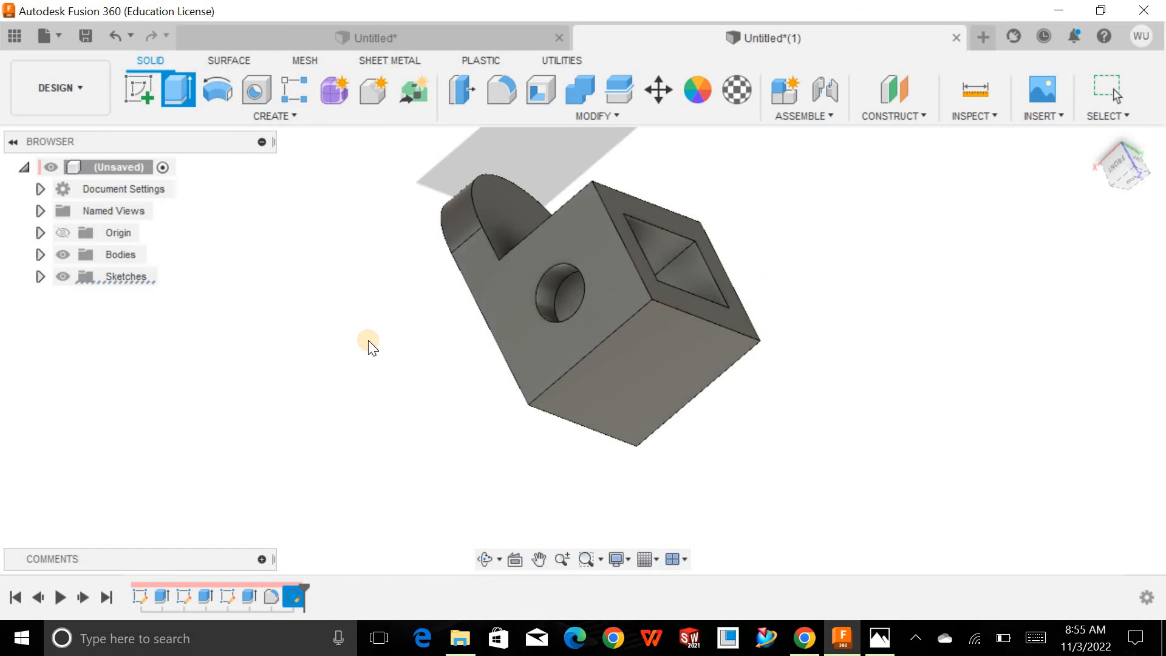
Create a midplane between the block's two opposite side faces, the ones pierced by the circular hole.
middle_click_drag(369, 346, 482, 419, "shift")
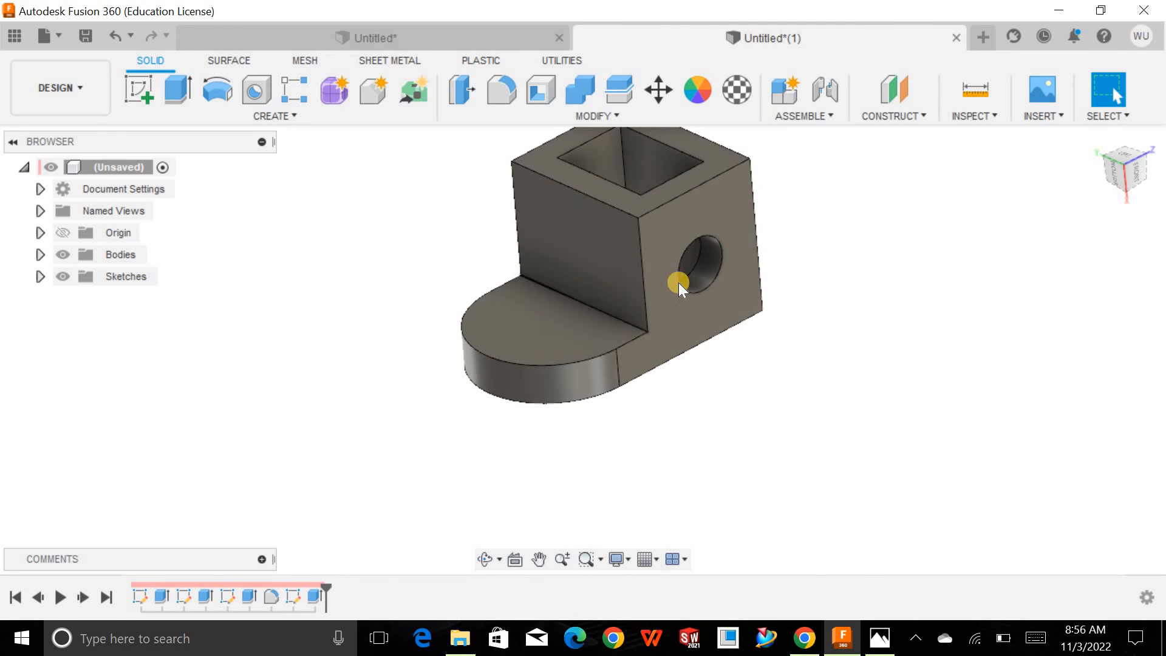
left_click(908, 122)
left_click(908, 194)
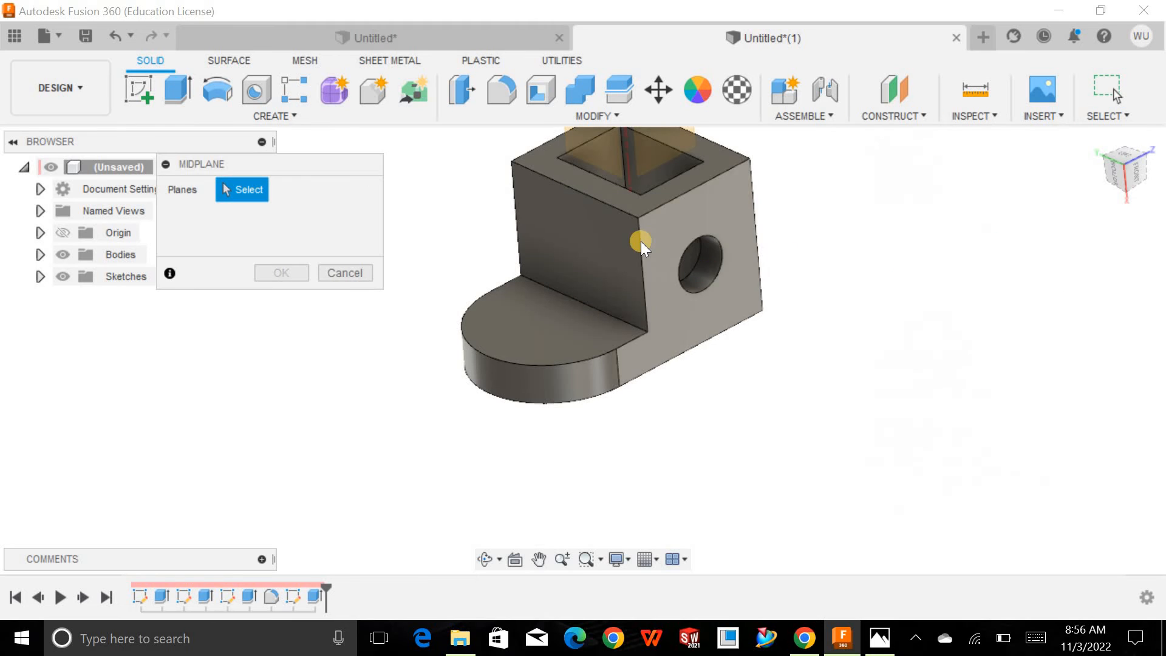
left_click(669, 241)
middle_click_drag(487, 219, 577, 224, "shift")
left_click(513, 231)
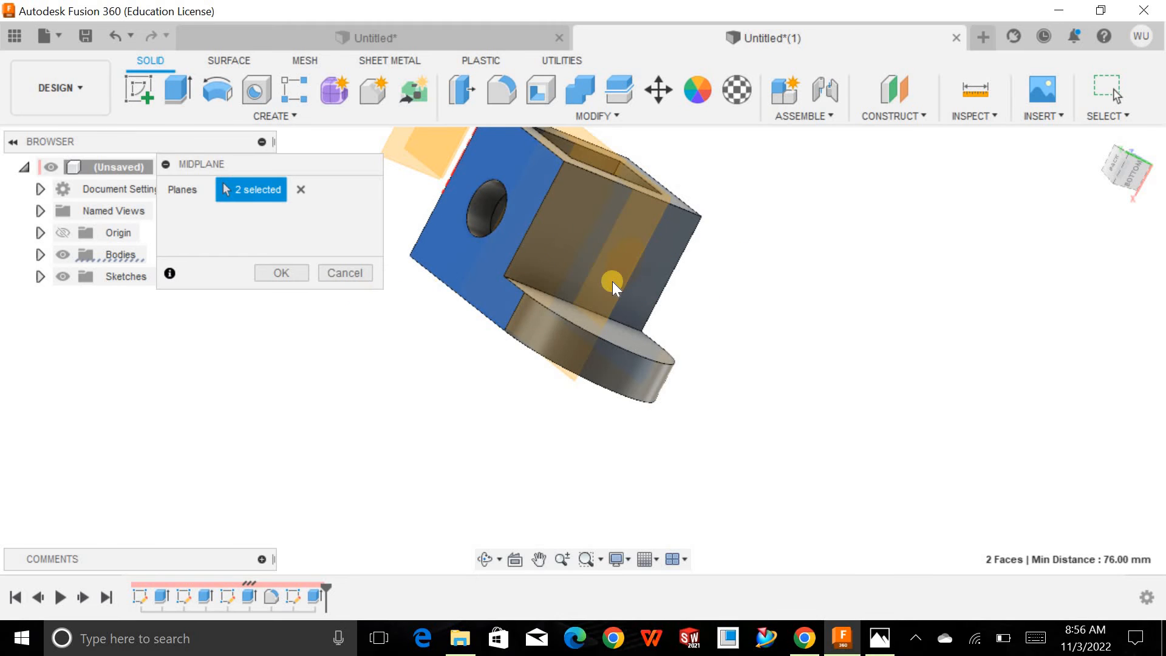
left_click(300, 276)
Start a sketch on the midplane and draw a diagonal line from the block's outer corner to the flange's outer end.
mouse_move(308, 282)
middle_mouse_down("shift")
mouse_move(388, 325)
mouse_move(340, 286)
middle_mouse_up("shift")
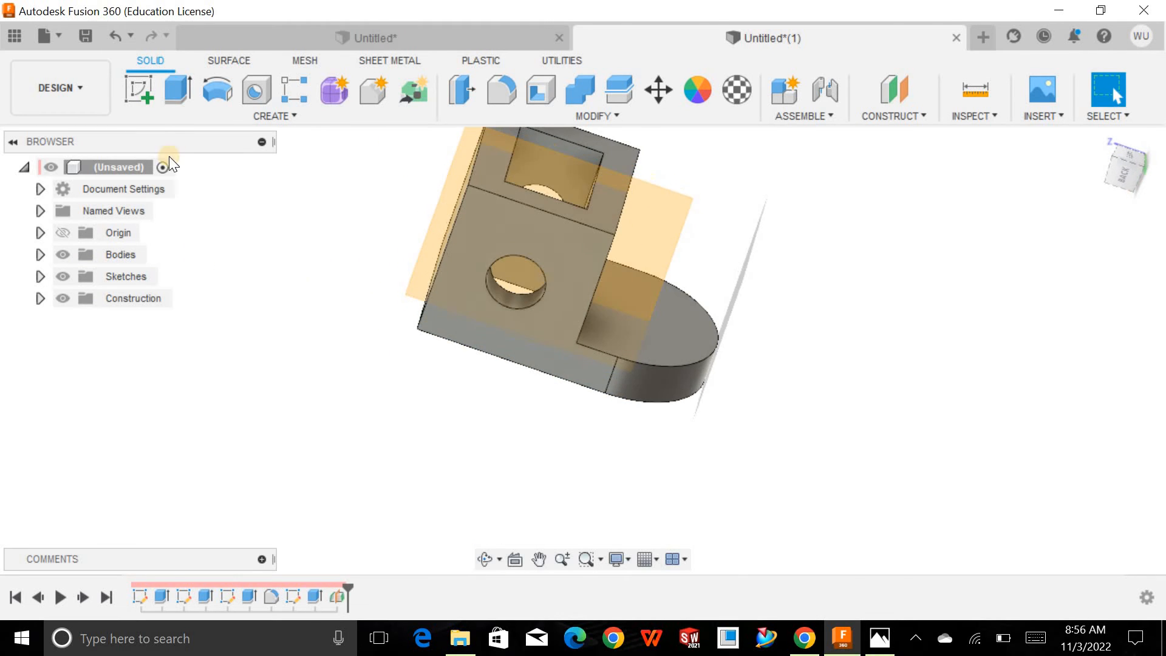
left_click(144, 96)
left_click(663, 270)
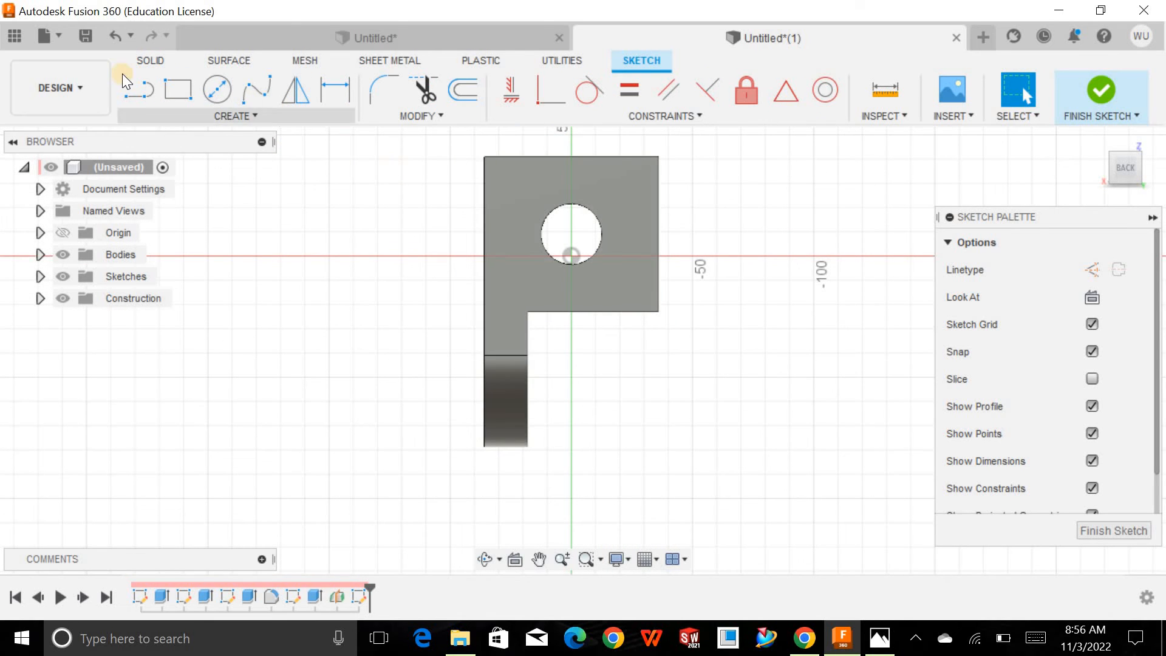
left_click(130, 87)
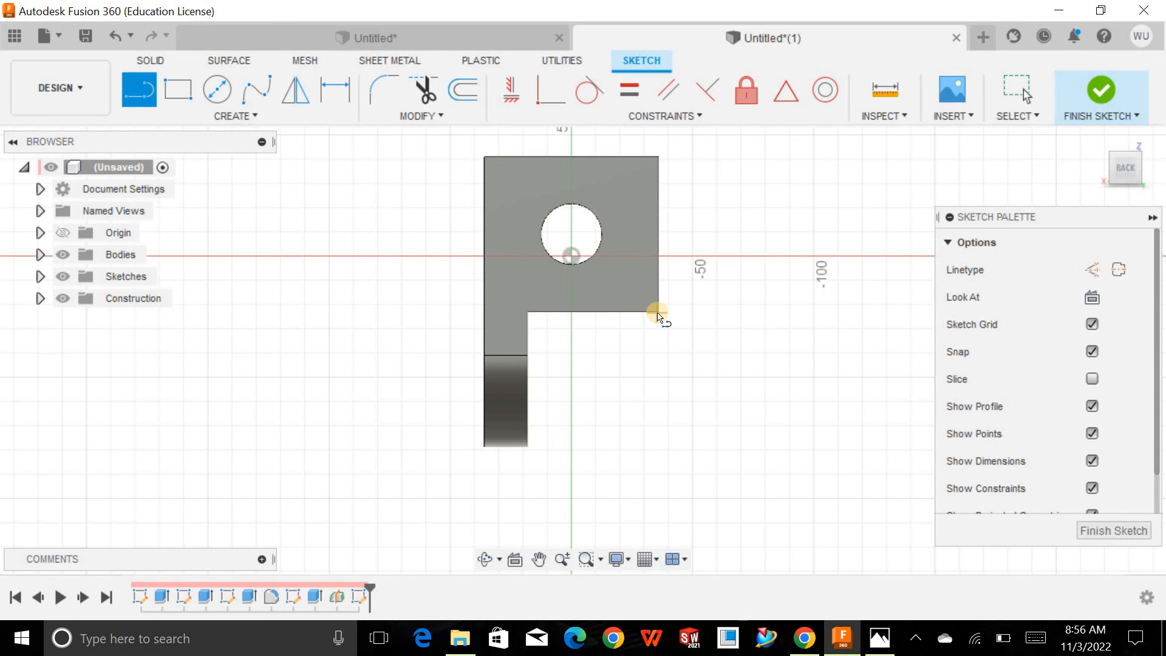
scroll(657, 316, "up", 5)
scroll(657, 315, "down", 3)
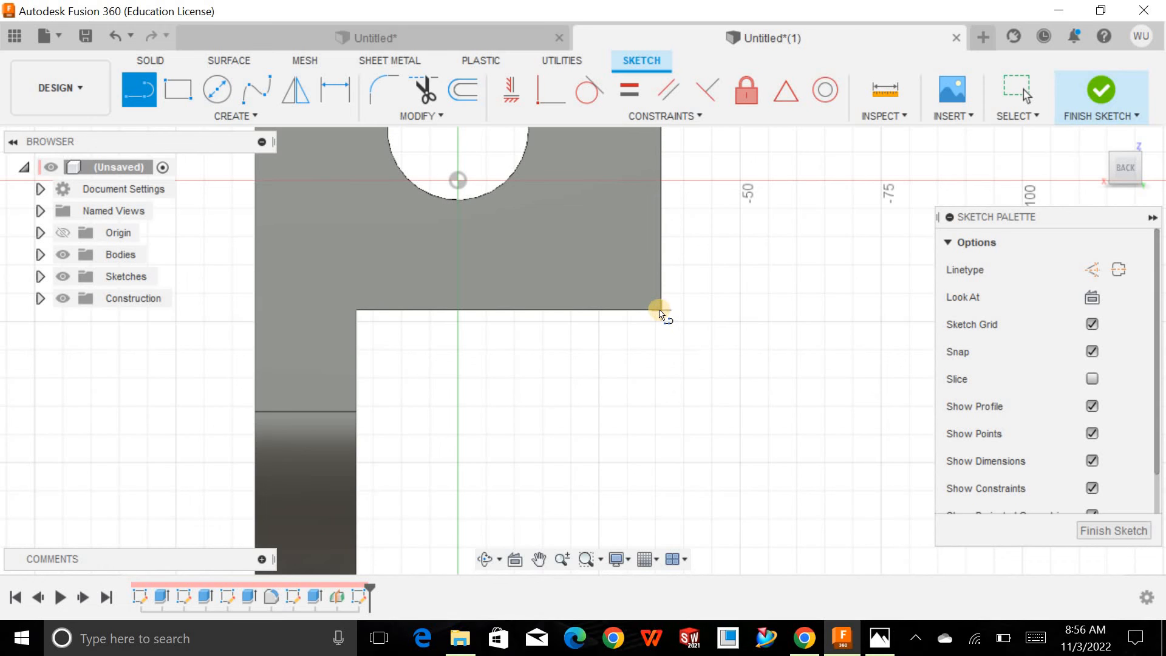
left_click(658, 309)
scroll(521, 385, "down", 2)
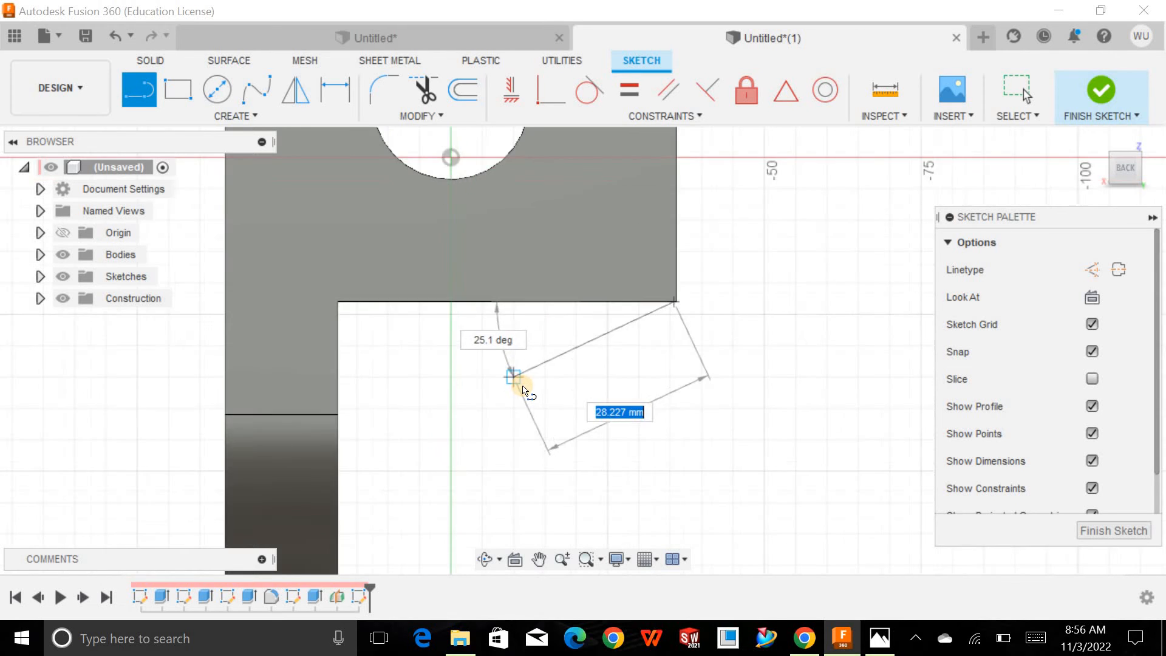
scroll(522, 388, "down", 3)
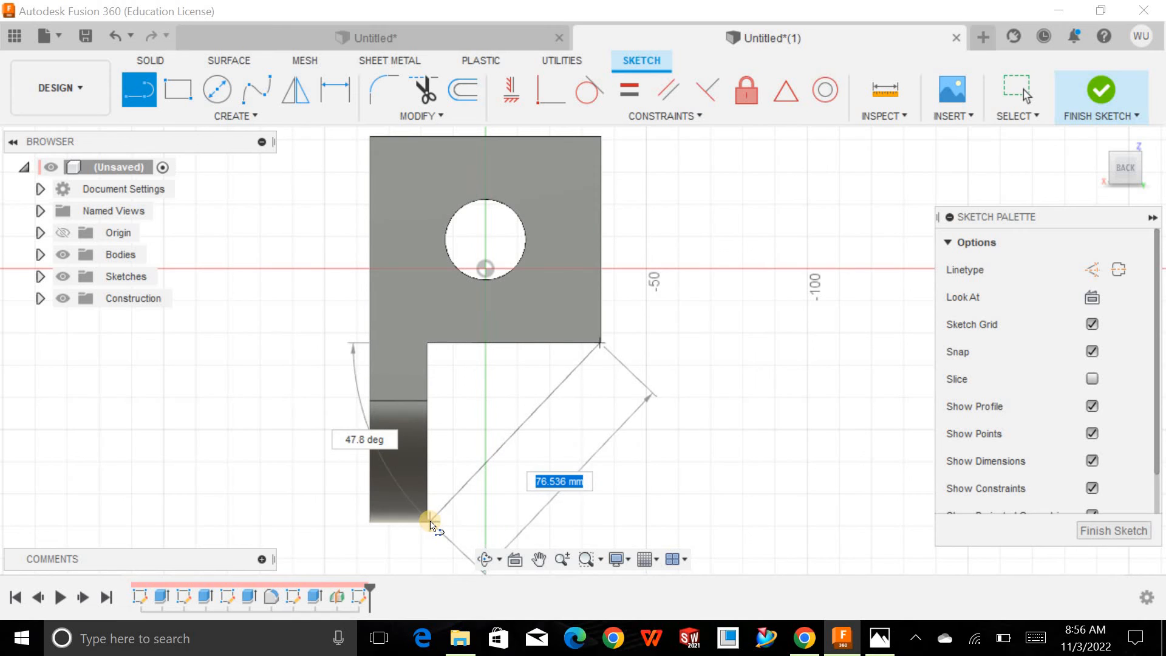
scroll(428, 526, "up", 10)
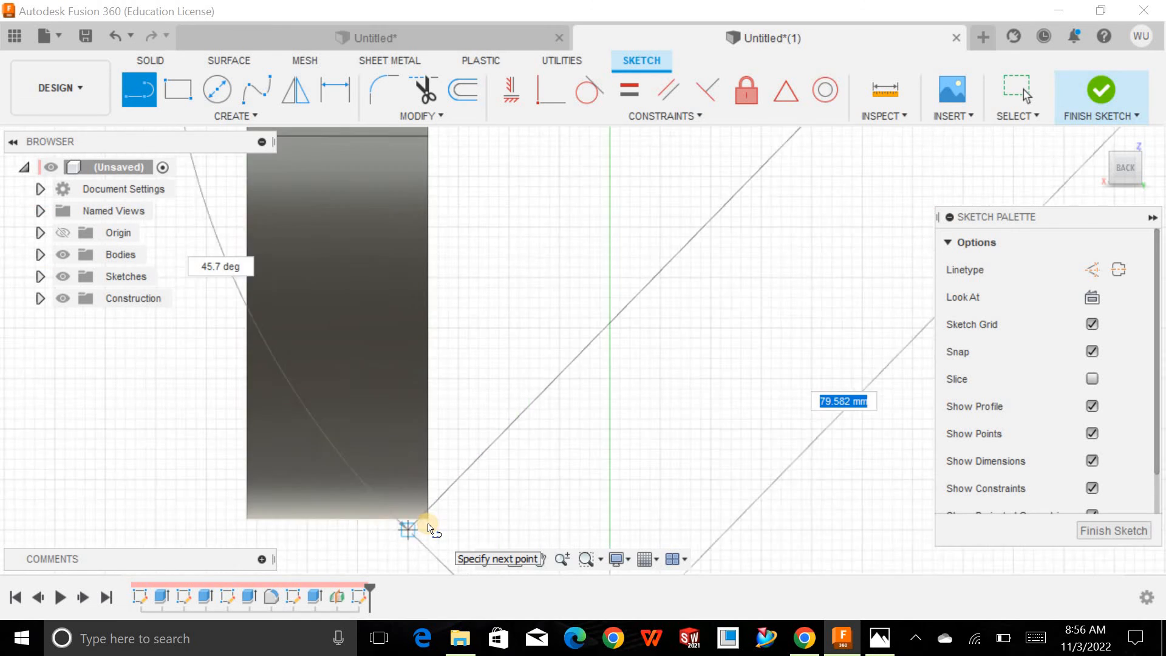
left_click(430, 510)
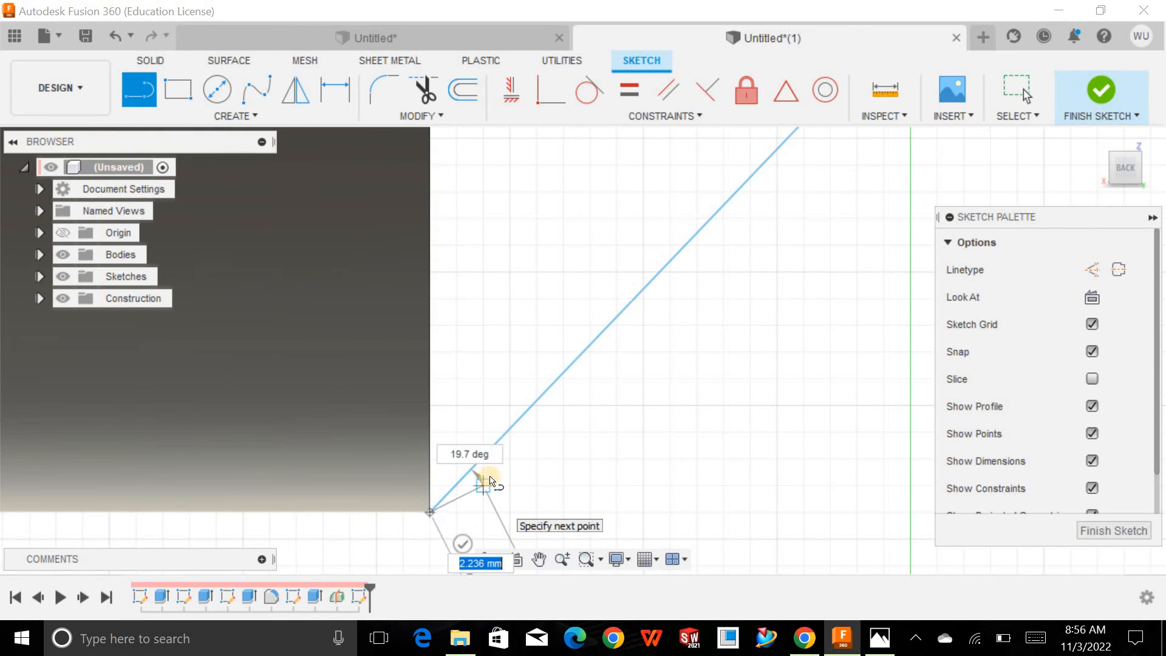
Close the rib triangle with lines along the flange and the block face, meeting at their inner corner.
scroll(455, 422, "up", 2)
scroll(457, 429, "down", 5)
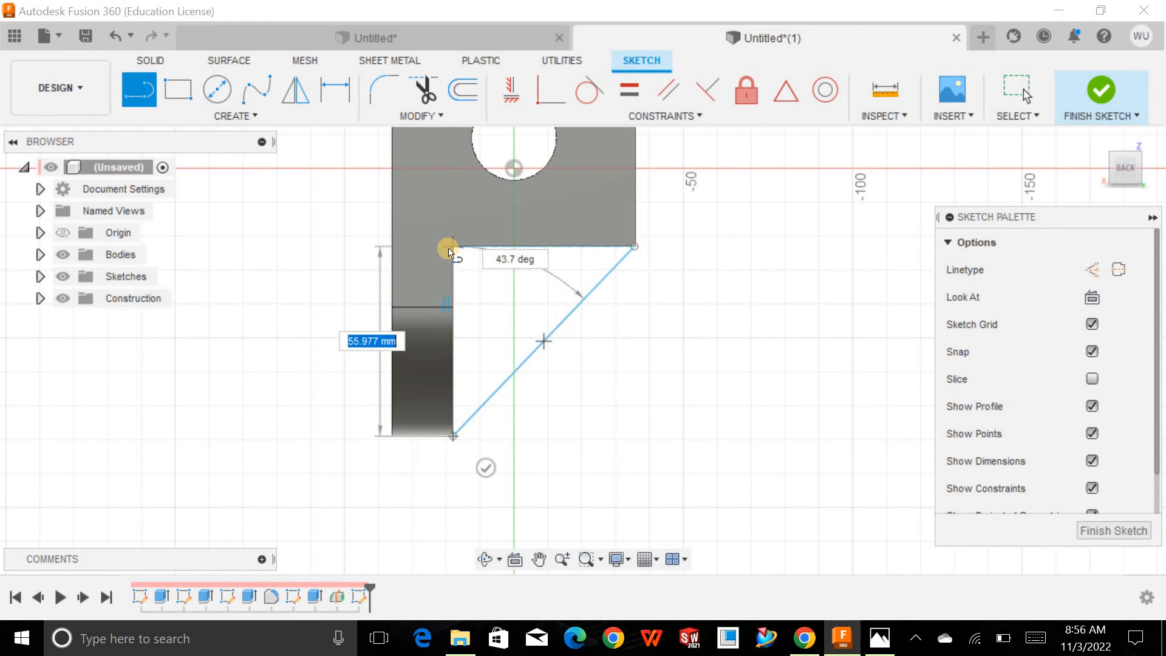
left_click(452, 246)
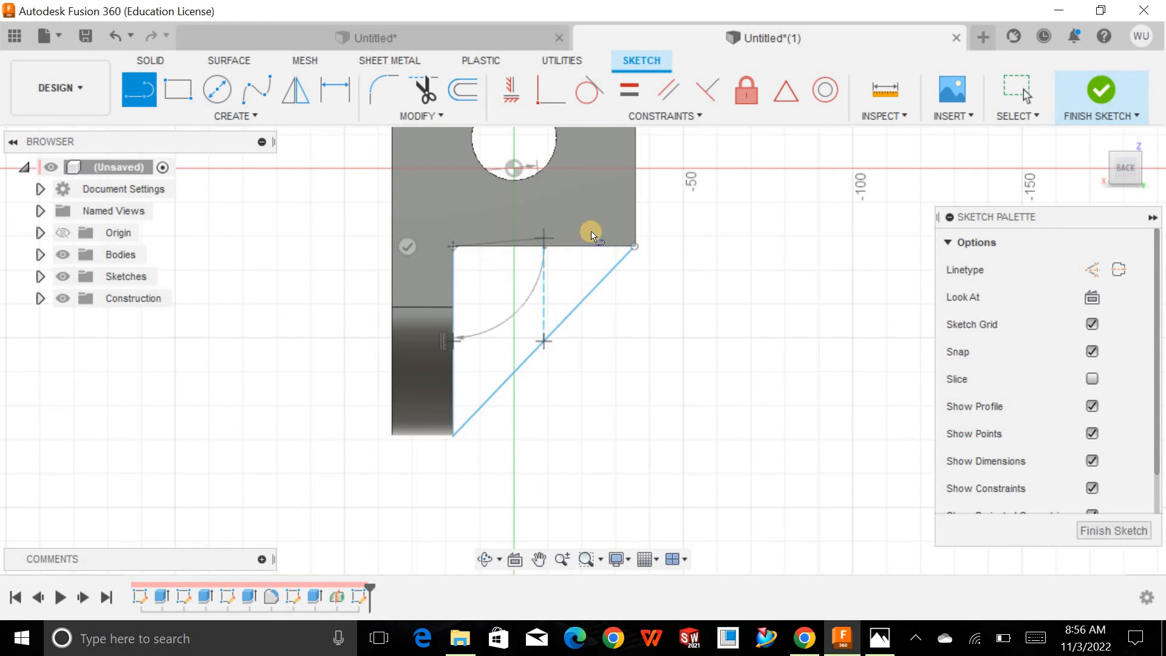
left_click(634, 247)
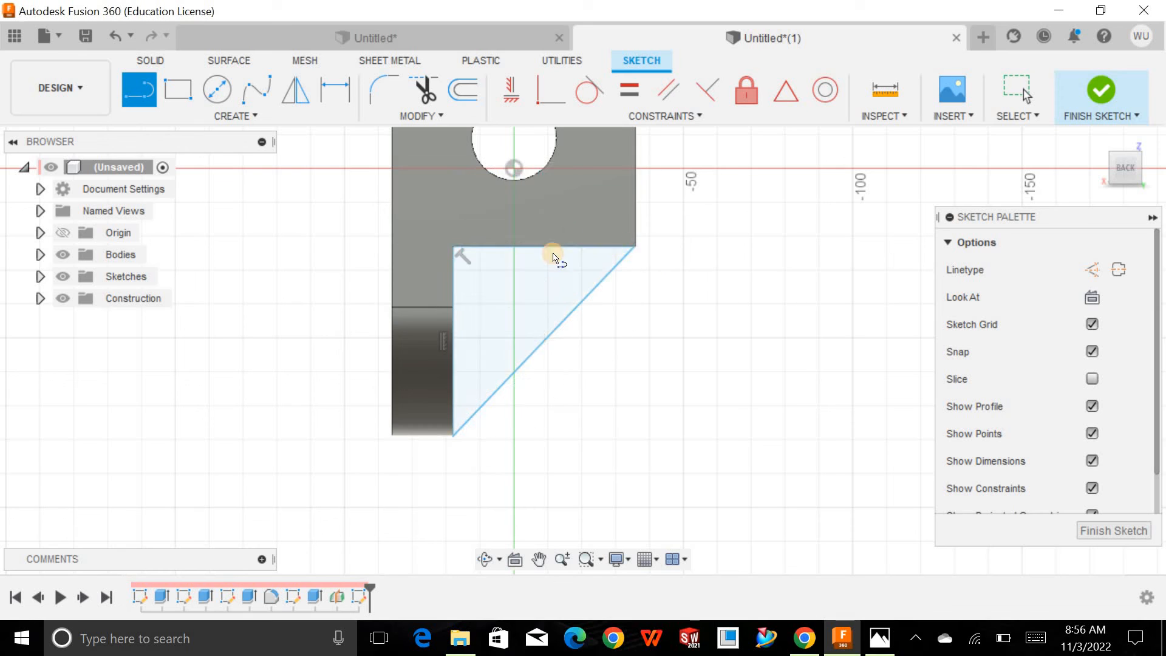
Dimension the triangle's legs 54 mm (72-18) along the block and 56 mm along the flange, and finish the sketch.
left_click(347, 97)
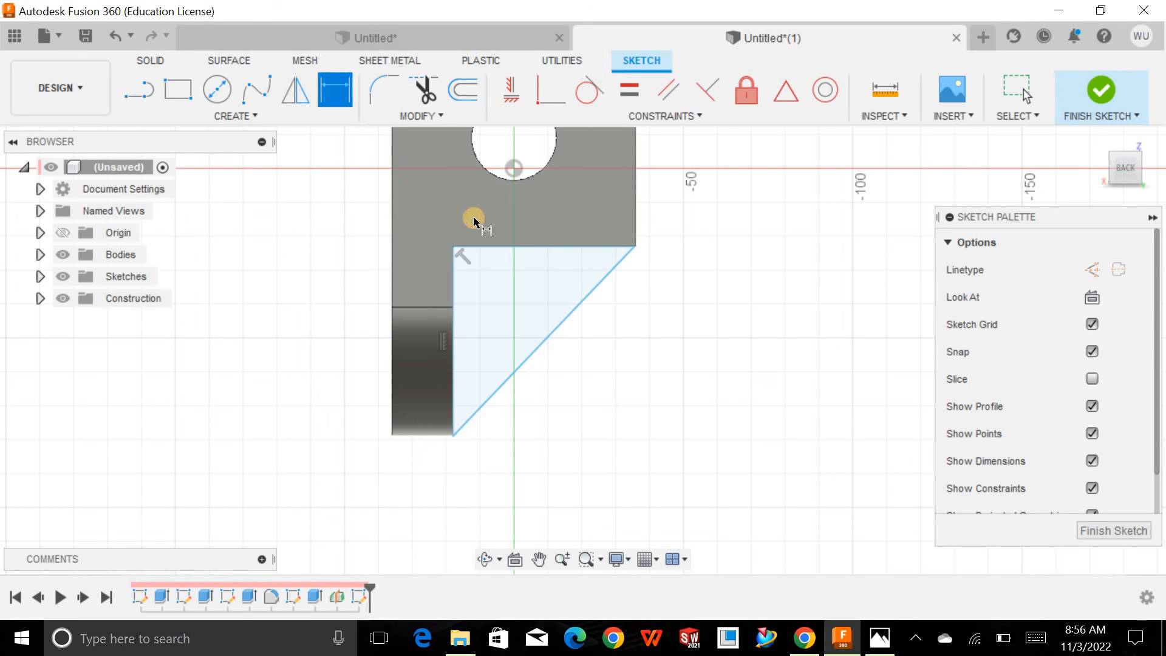
left_click(545, 247)
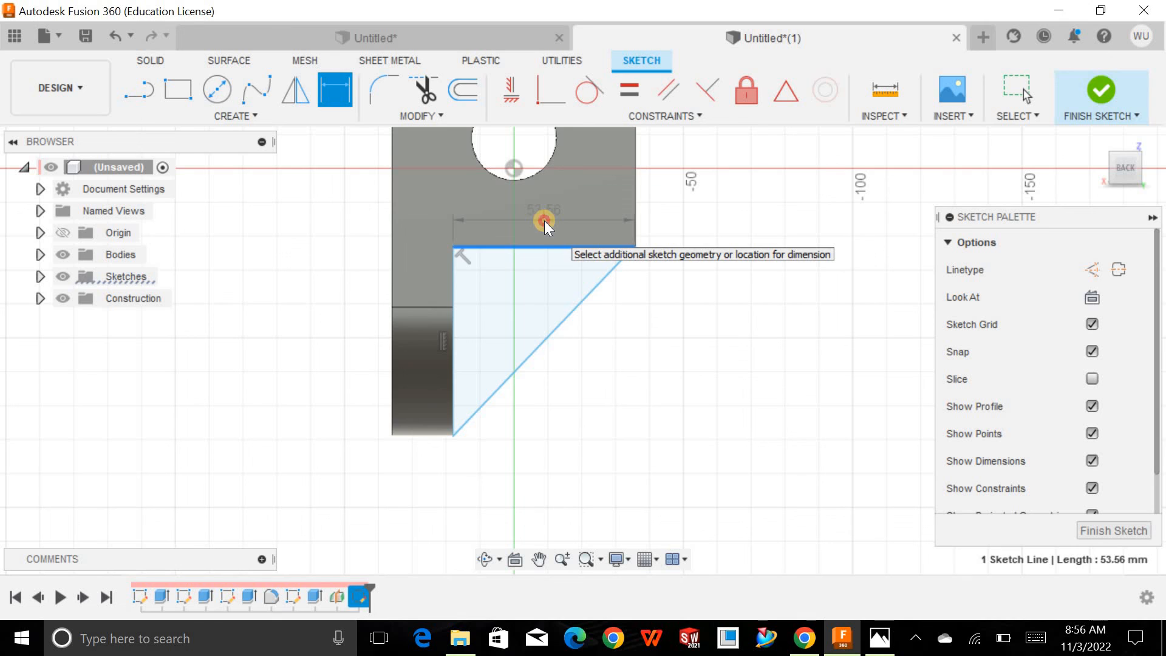
left_click(544, 221)
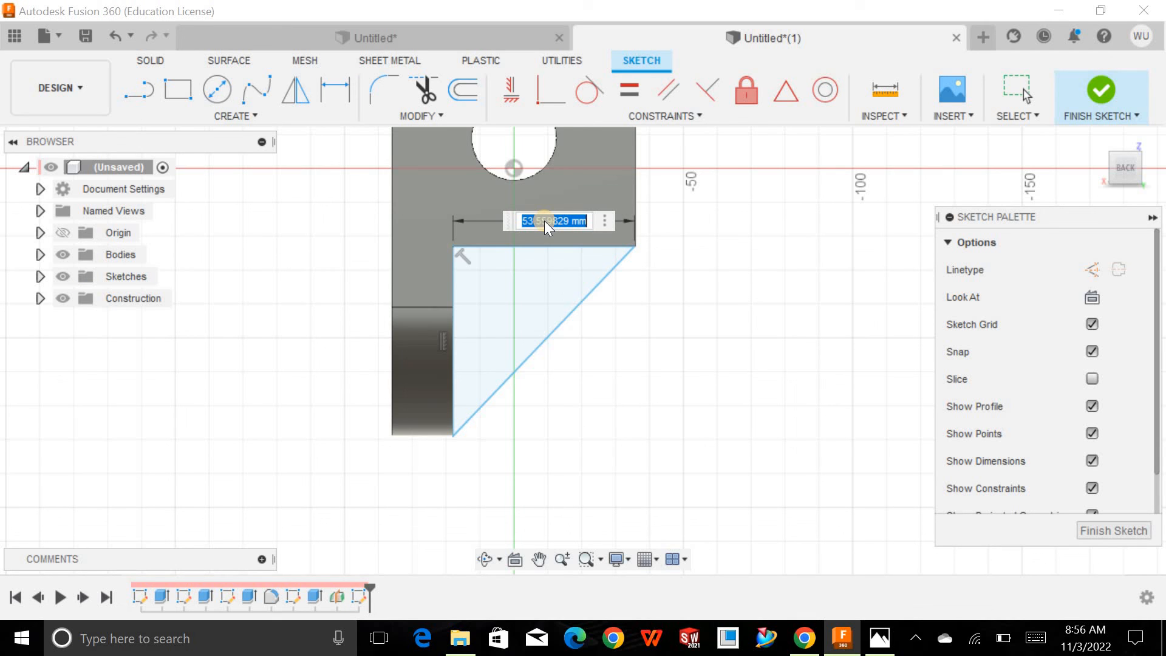
type("72-18")
key("Return")
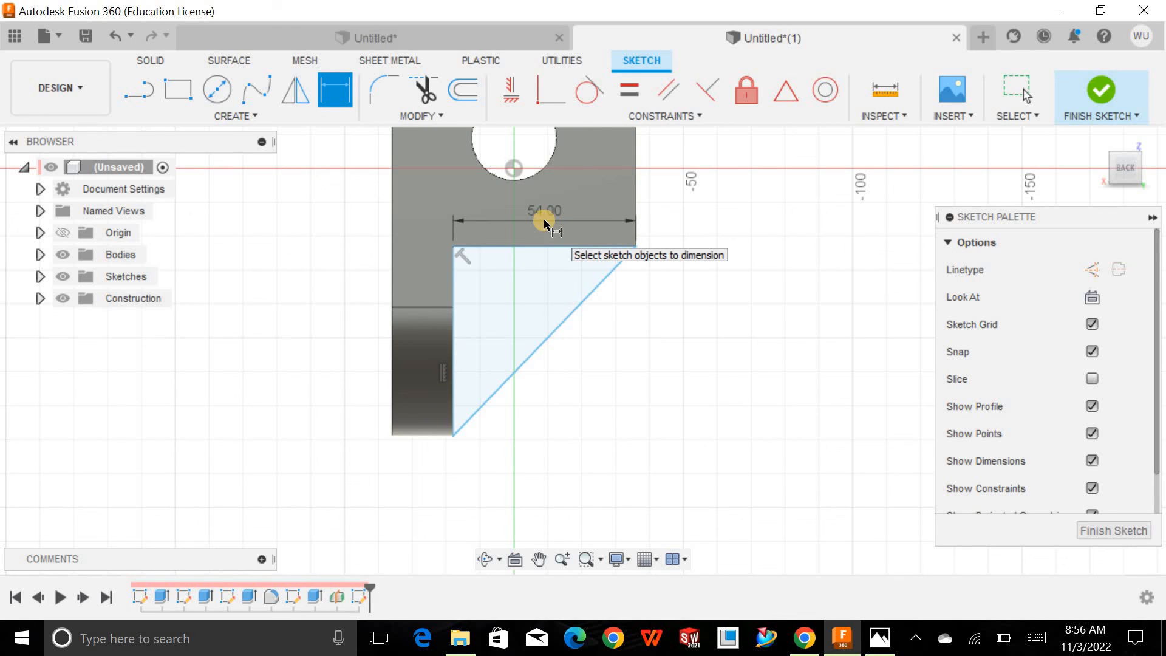
left_click(454, 351)
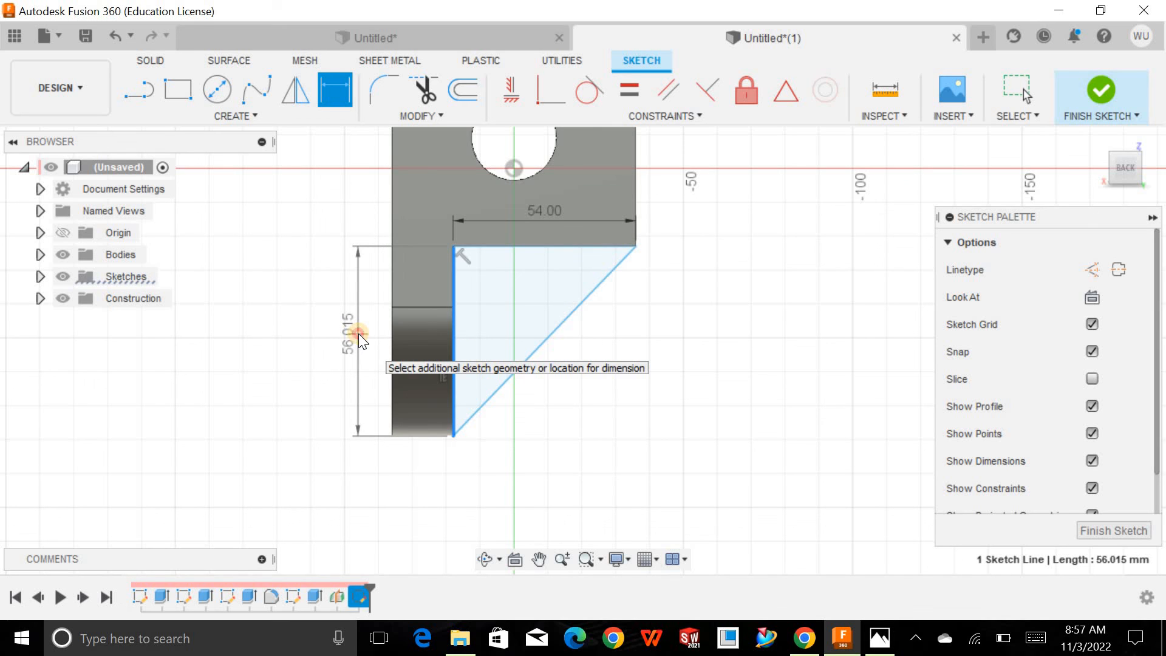
left_click(359, 333)
type("56")
key("Return")
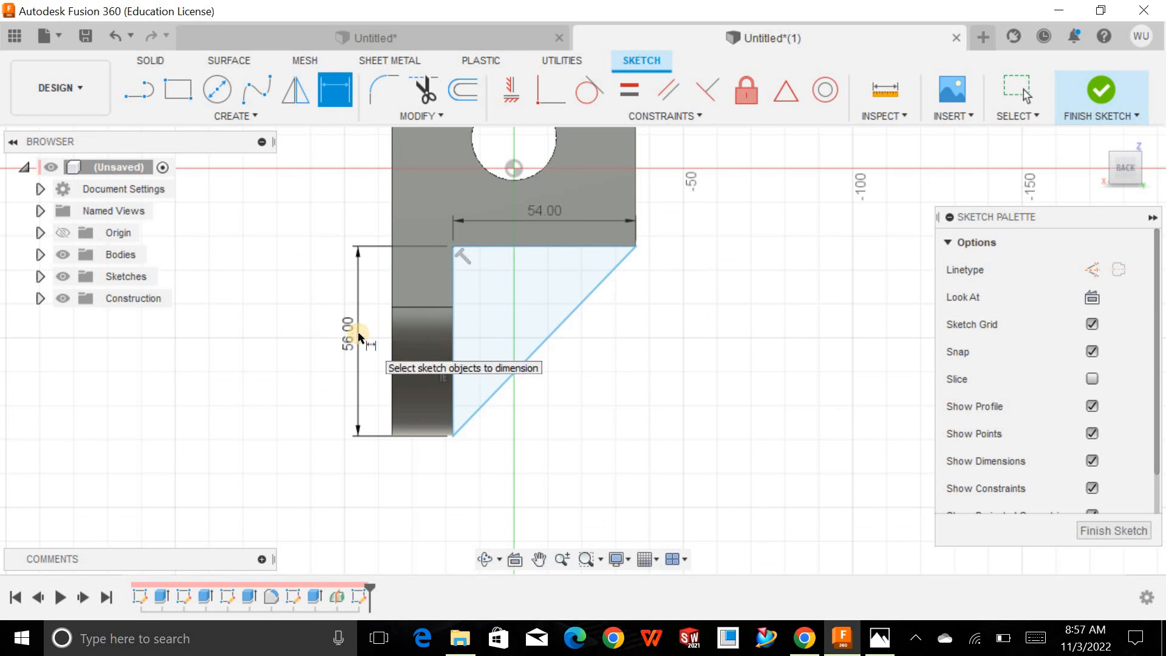
left_click(1109, 531)
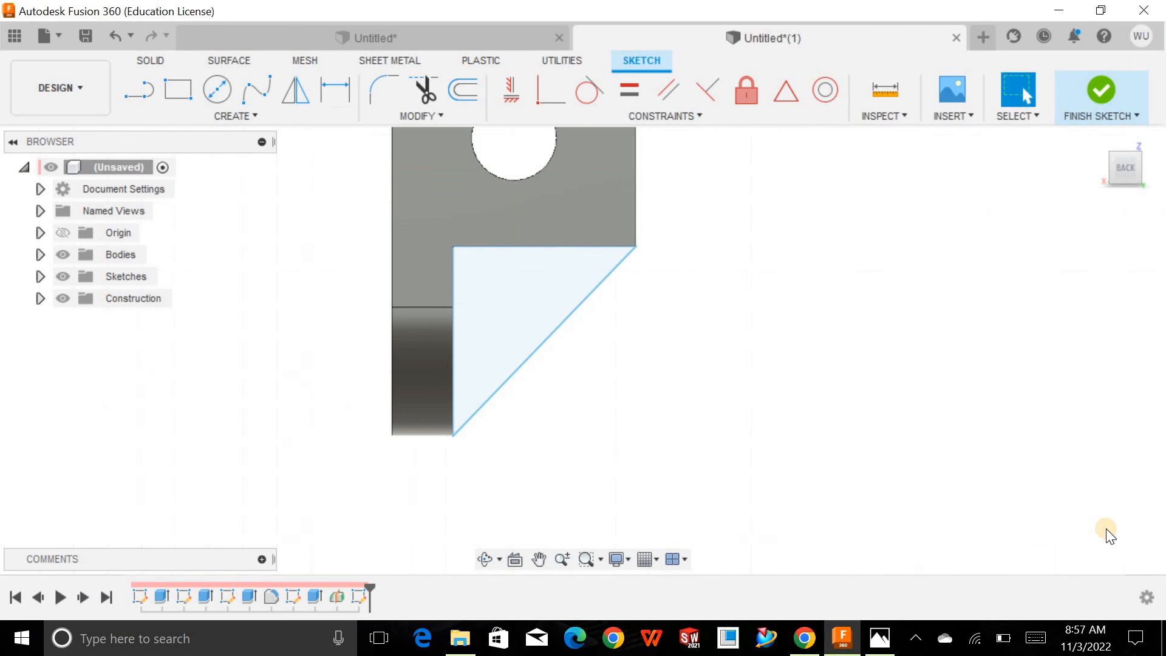
Extrude the triangular rib profile symmetrically about the midplane with a distance of 11 mm.
middle_click_drag(757, 422, 779, 393, "shift")
left_click(178, 84)
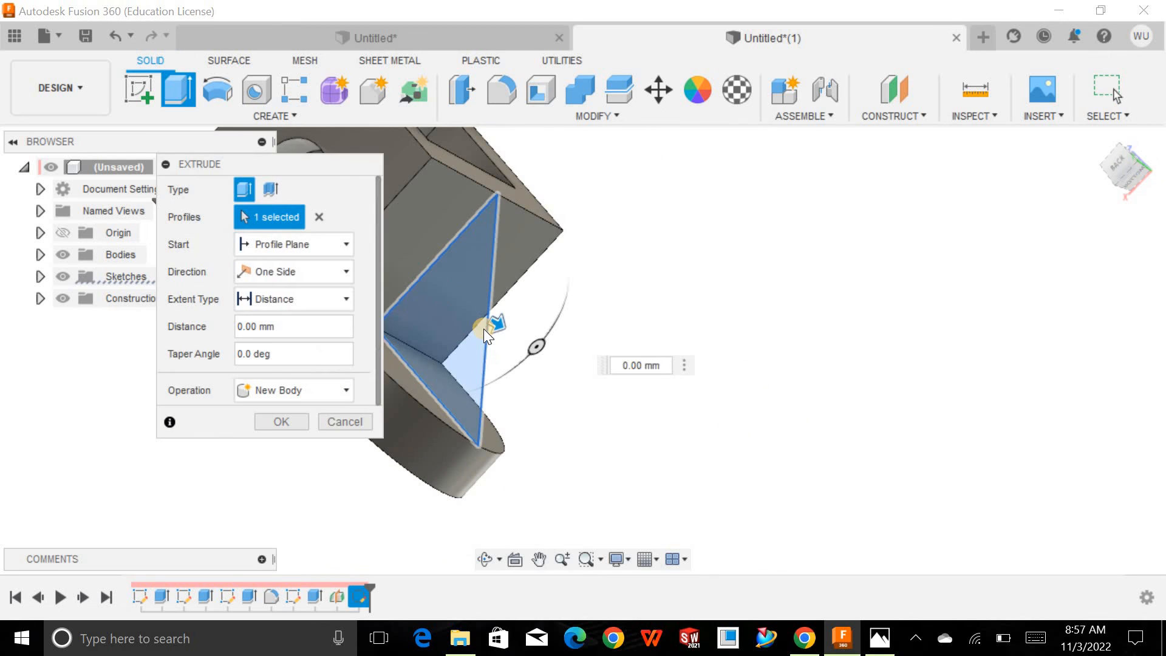
left_click(284, 262)
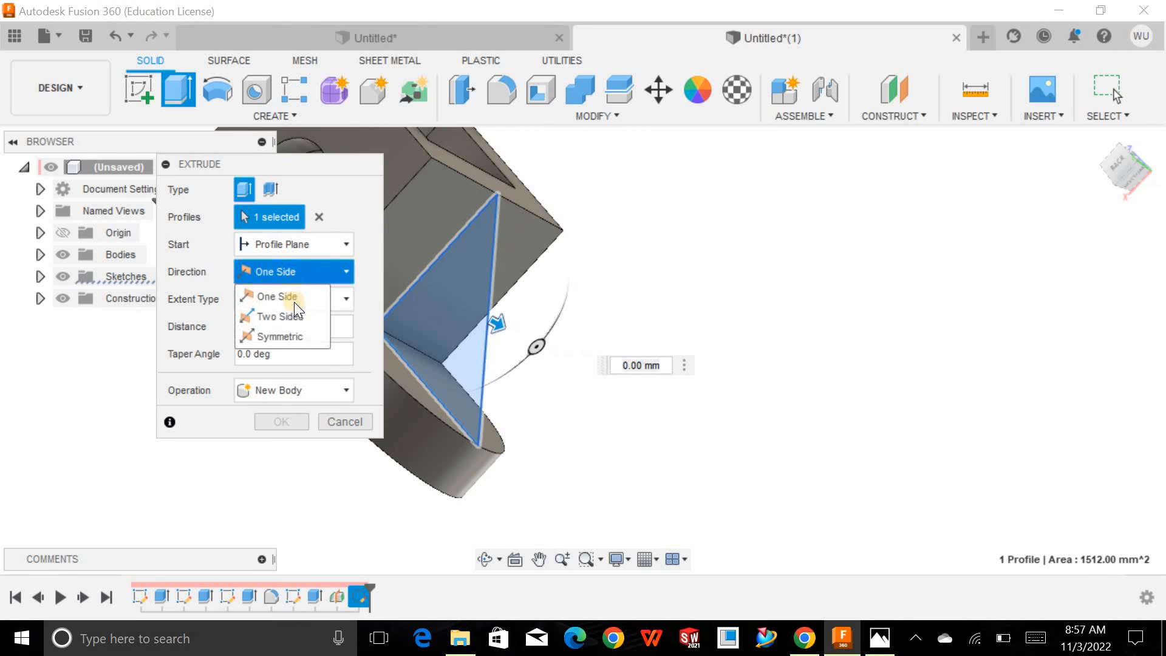
left_click(296, 332)
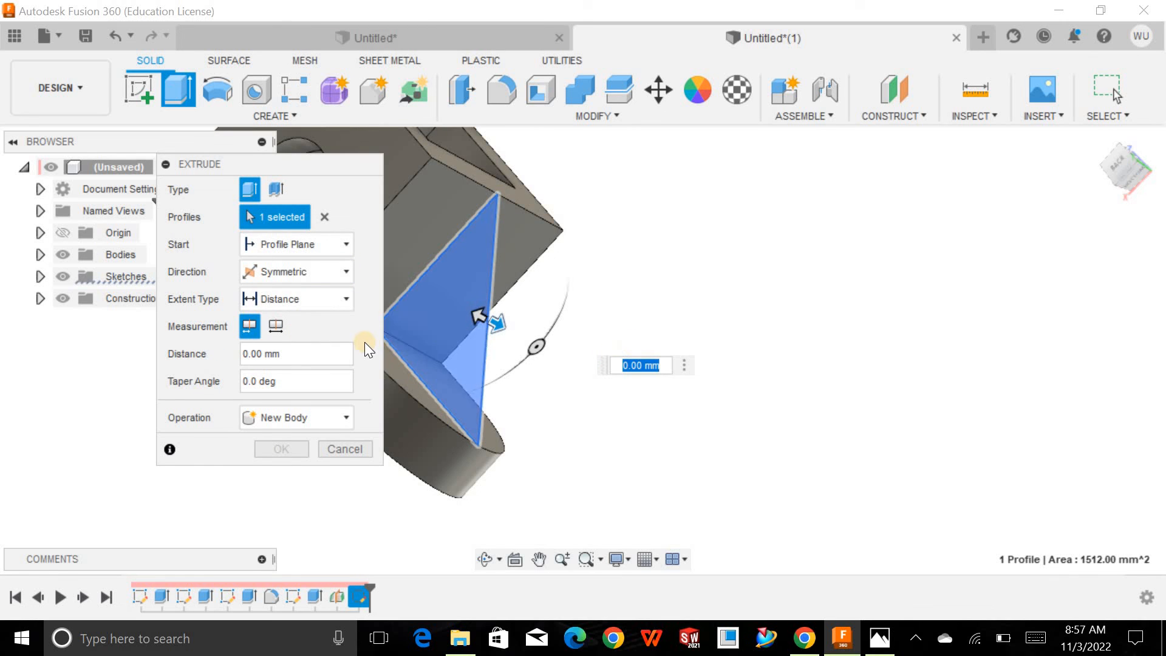
type("11")
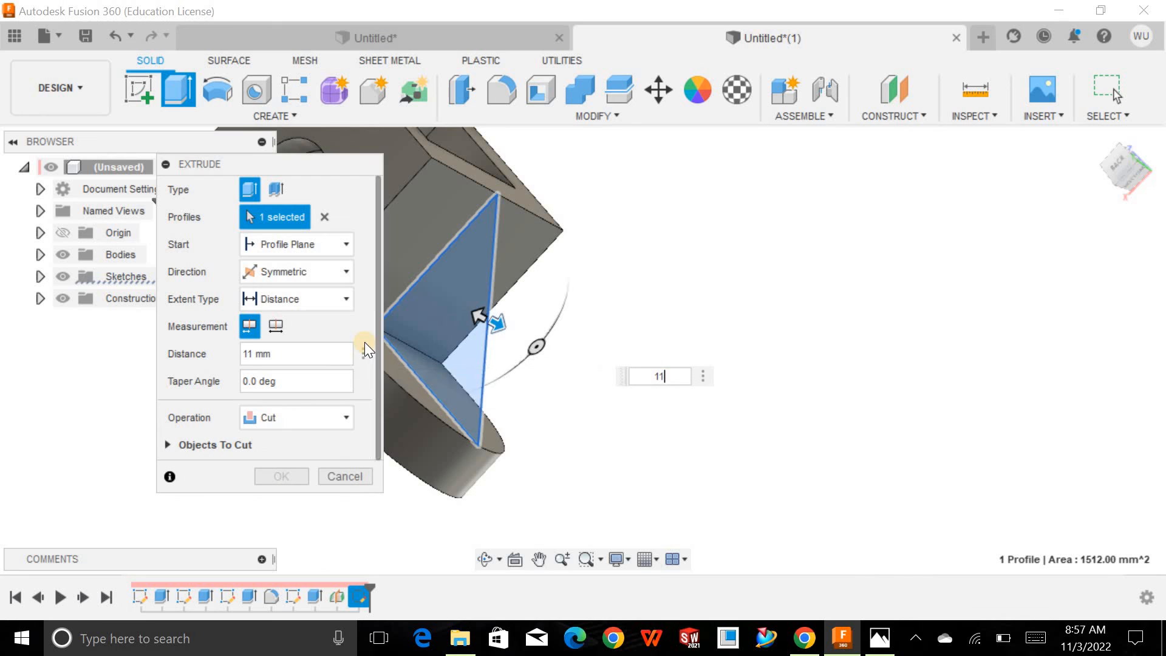